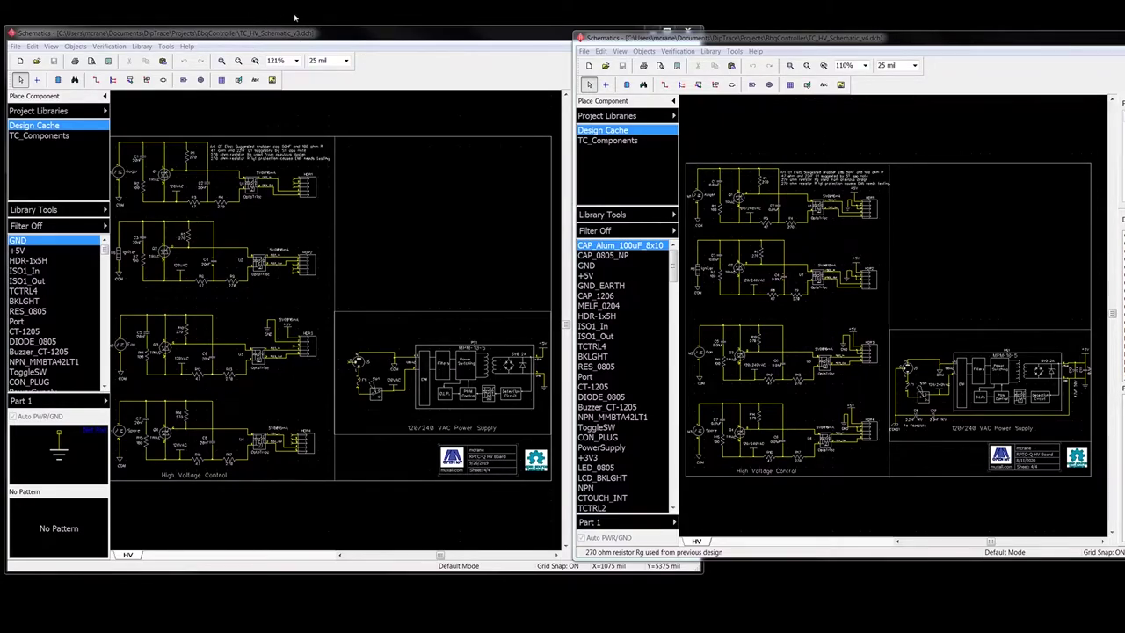
Compare the high-voltage control circuits in TC_HV_Schematic_v3 with those in TC_HV_Schematic_v4, looking at the triac and optotriac stages.
click(337, 35)
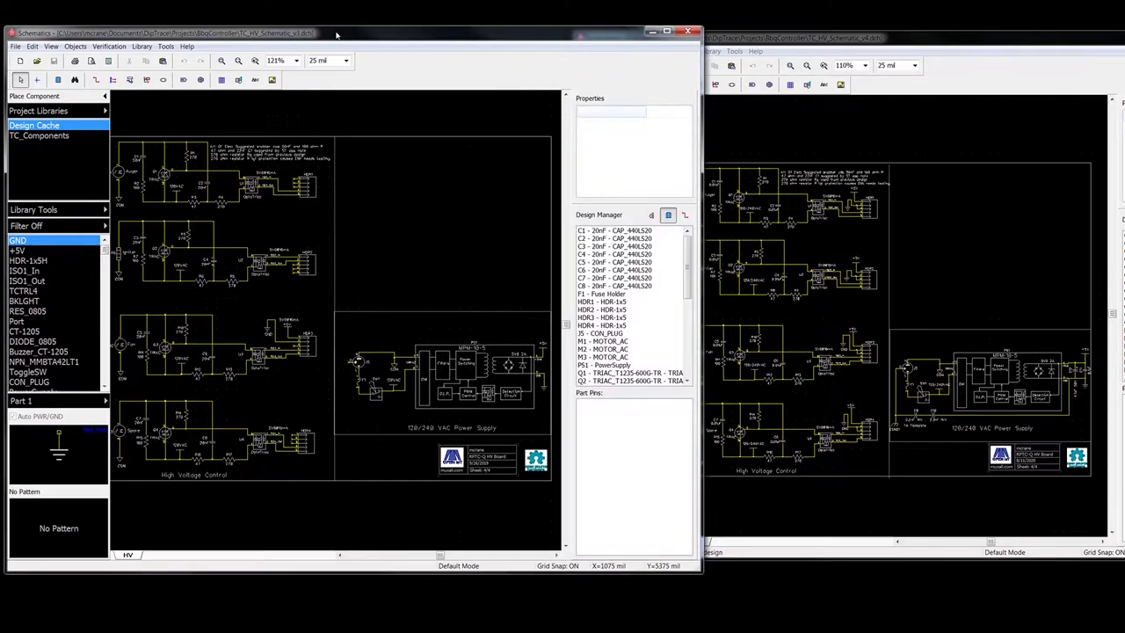
click(870, 39)
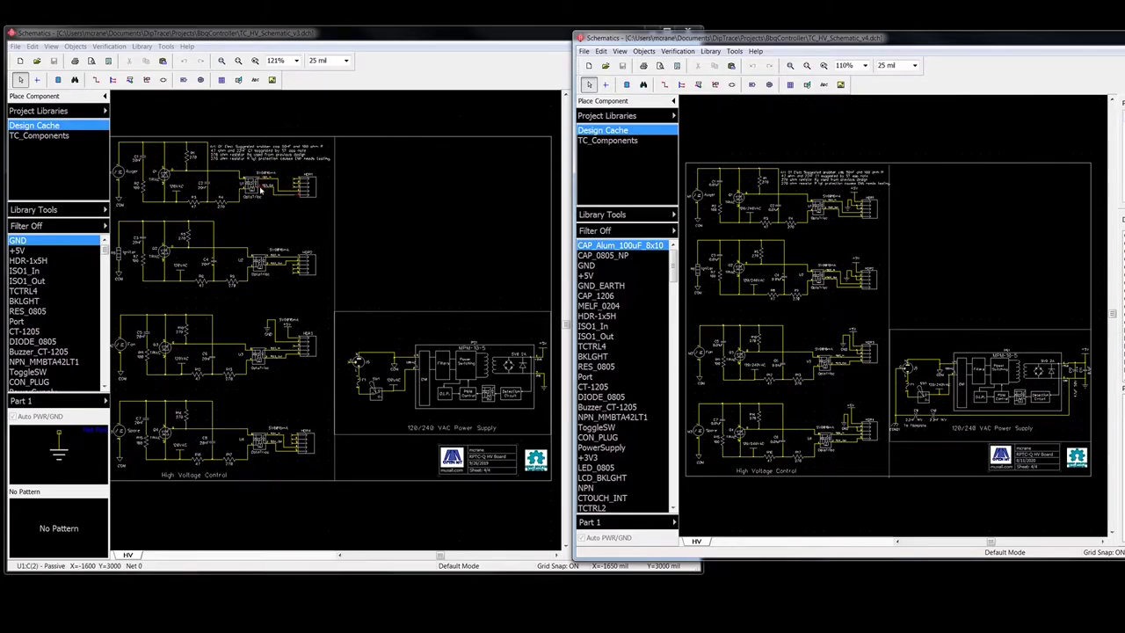
click(260, 201)
scroll(253, 201, up, 3)
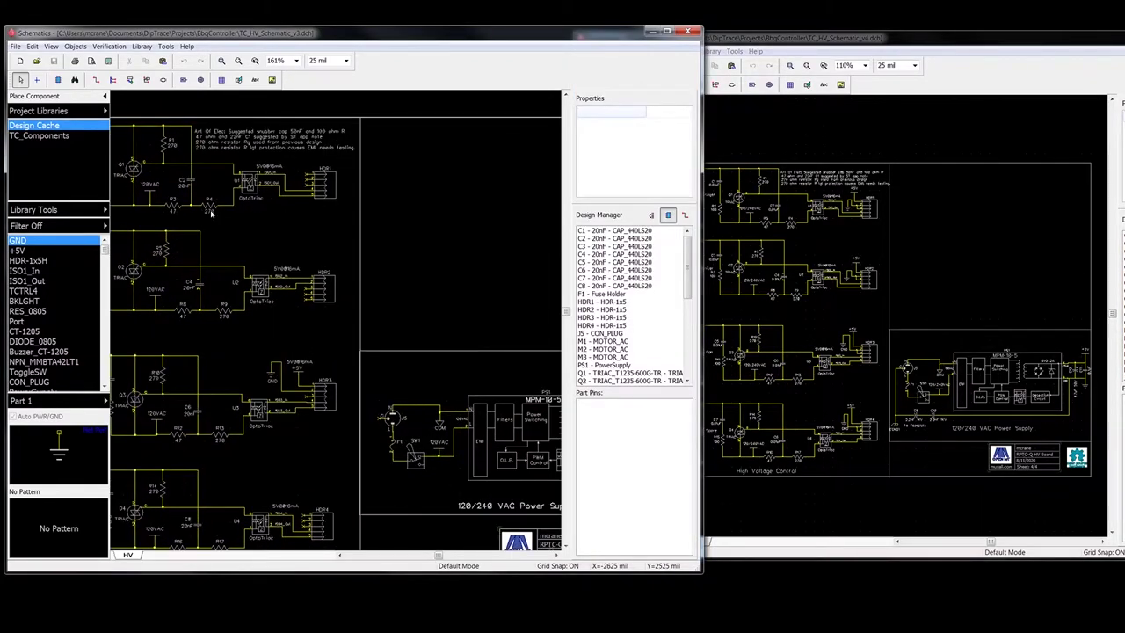
right_drag(211, 213, 334, 213)
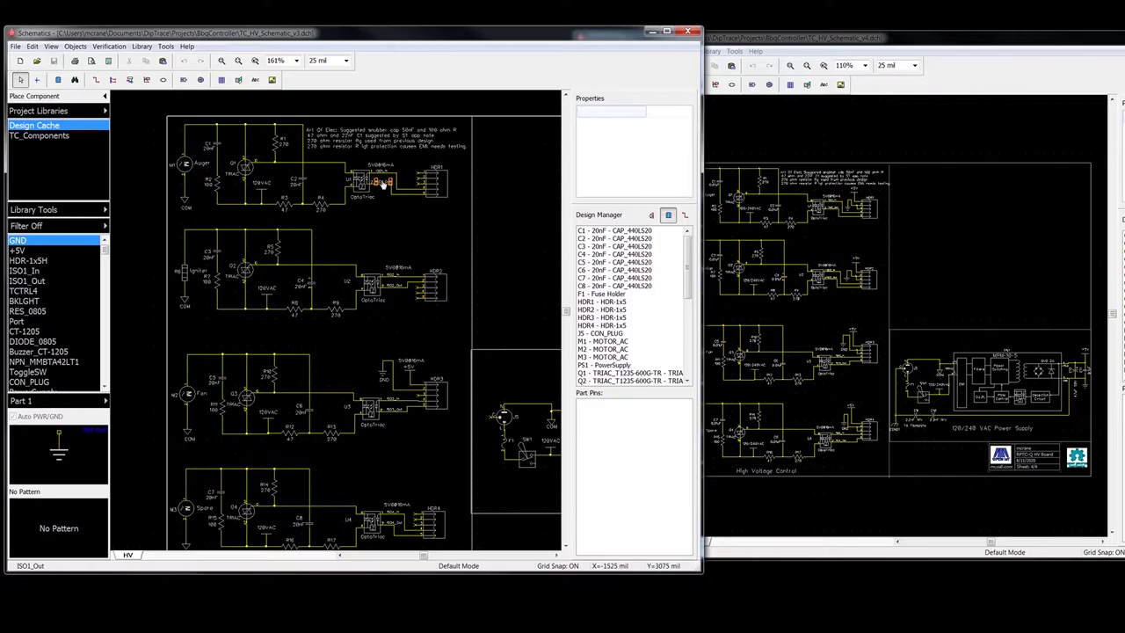
click(947, 254)
scroll(828, 249, up, 2)
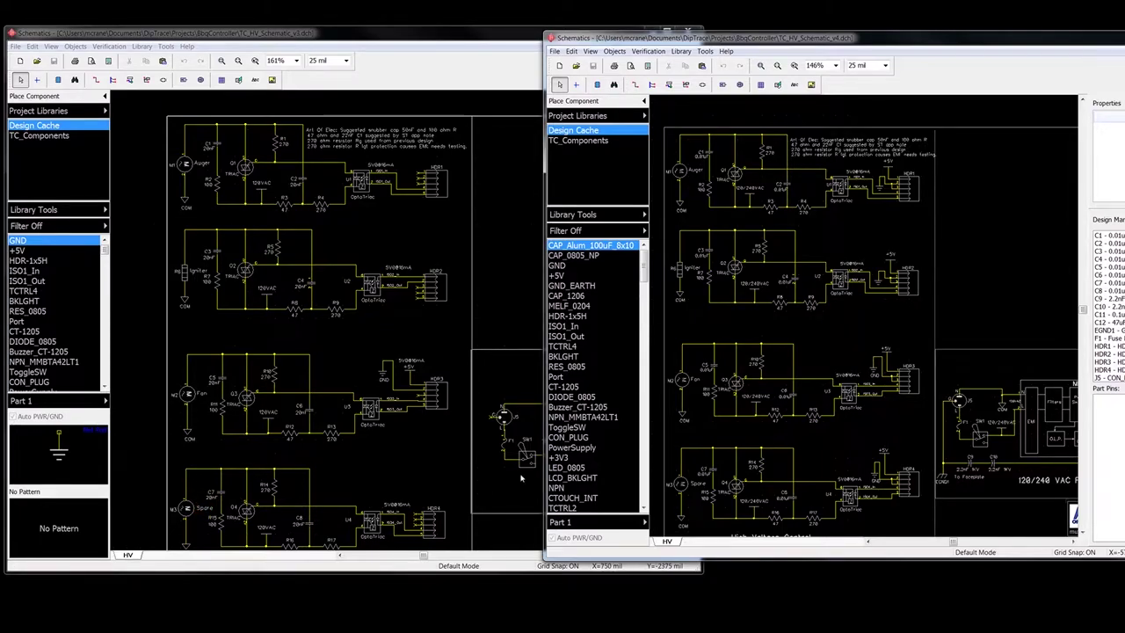
click(431, 333)
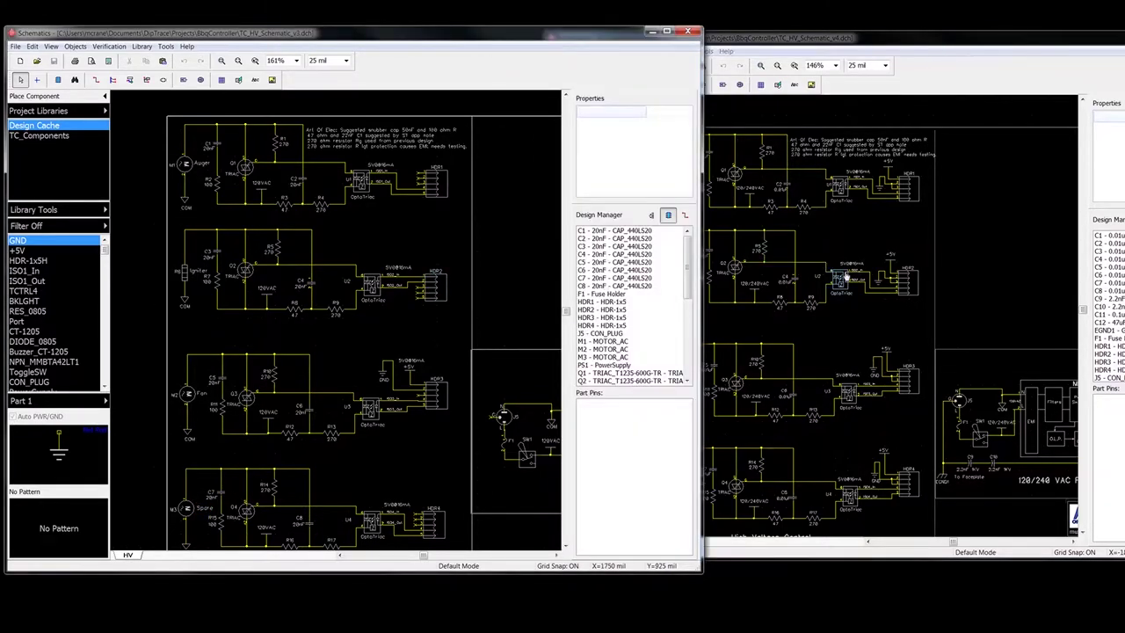
click(920, 368)
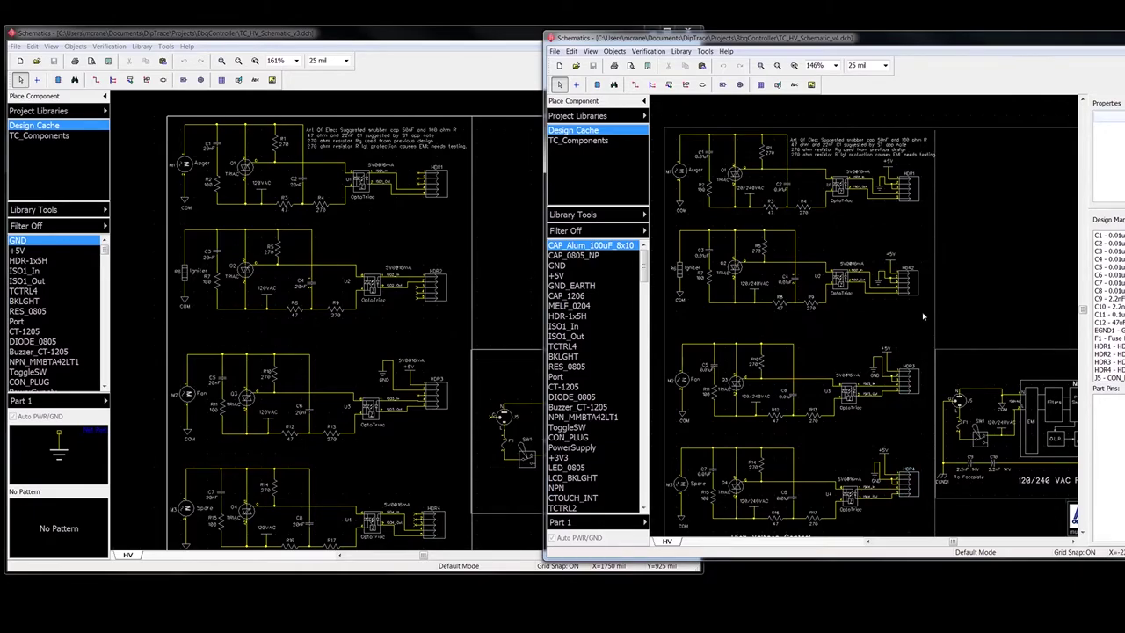
Examine the 120/240 VAC power supply section of the v3 schematic, including the 5 V output of PS1.
click(497, 353)
right_drag(498, 295, 168, 190)
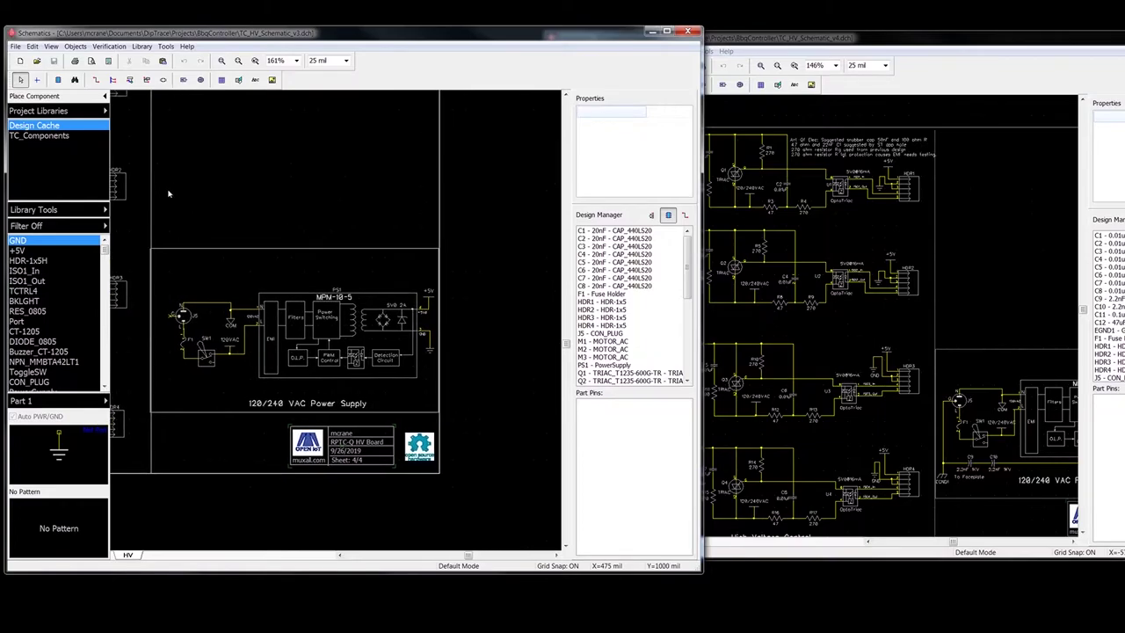
scroll(286, 356, up, 2)
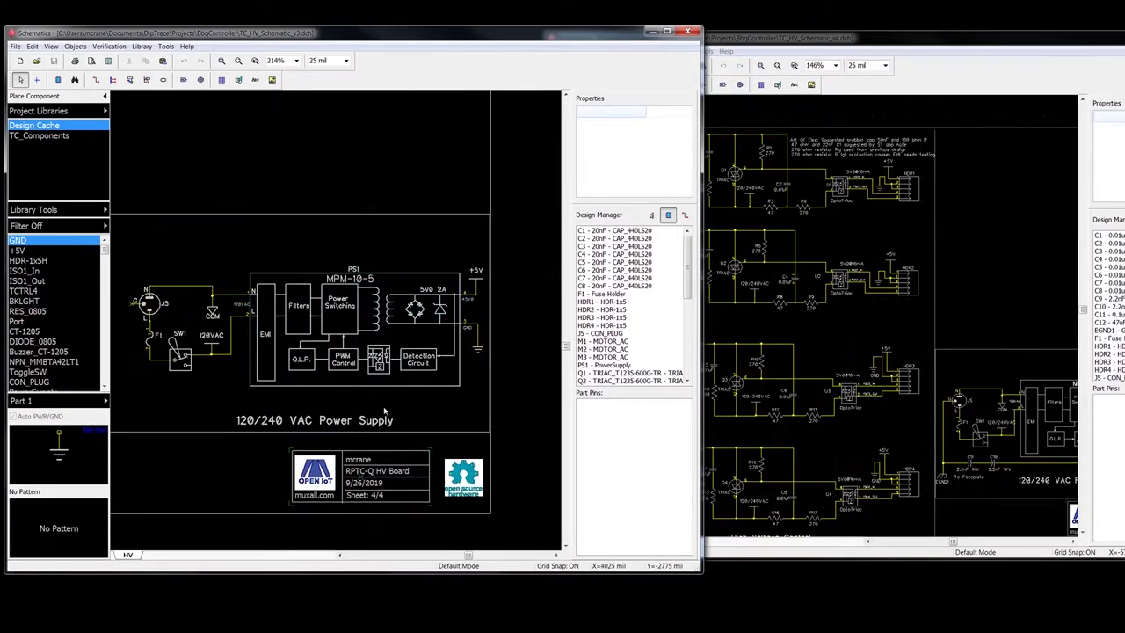
right_drag(385, 401, 380, 367)
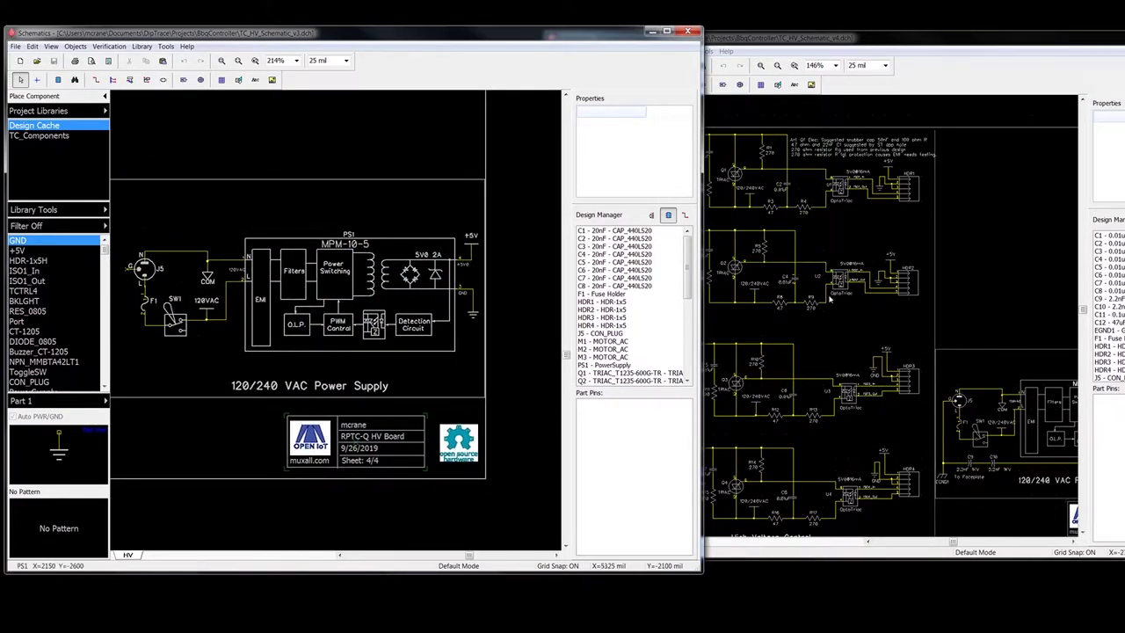
click(950, 312)
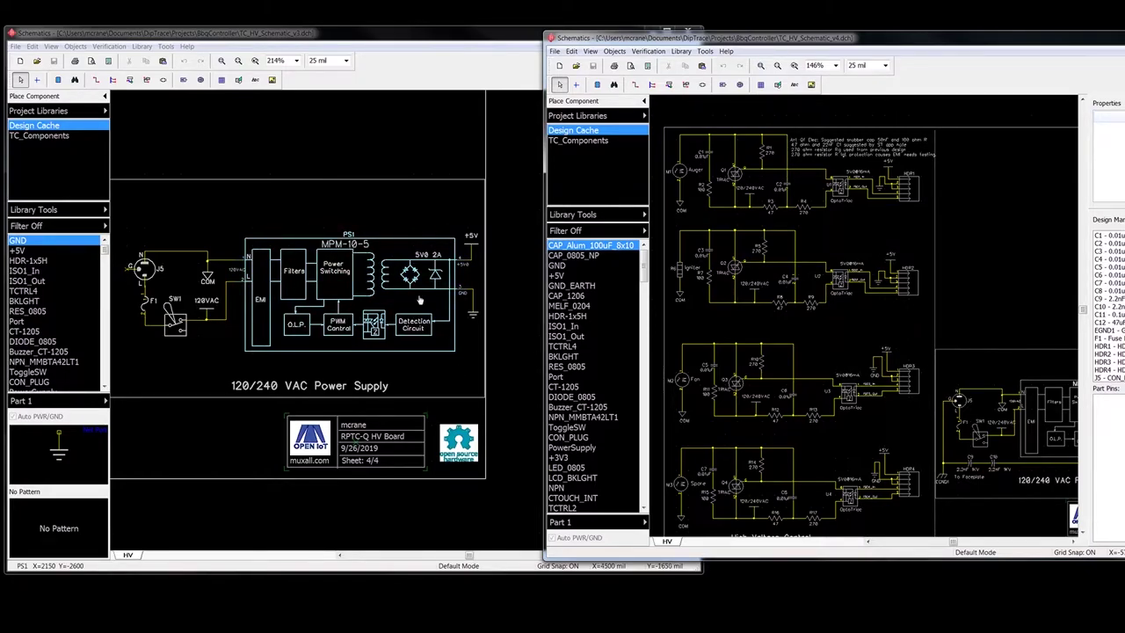
click(457, 358)
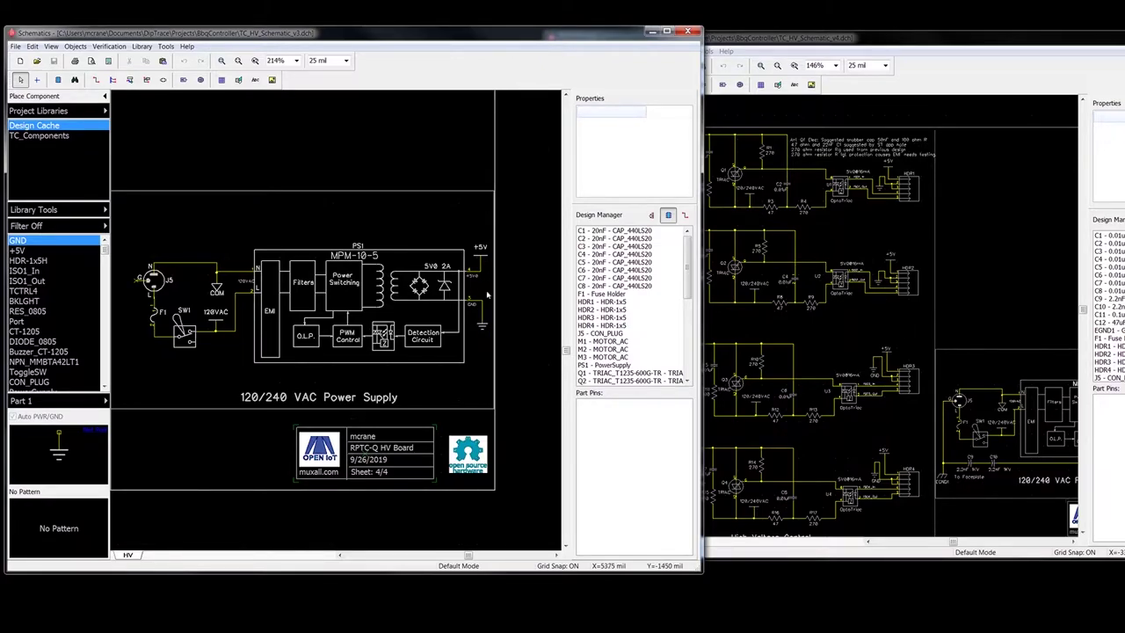
click(480, 324)
Examine the power supply section of the v4 schematic, focusing on capacitors C11 and C12 at the 5 V output.
click(879, 337)
middle_drag(879, 338, 706, 268)
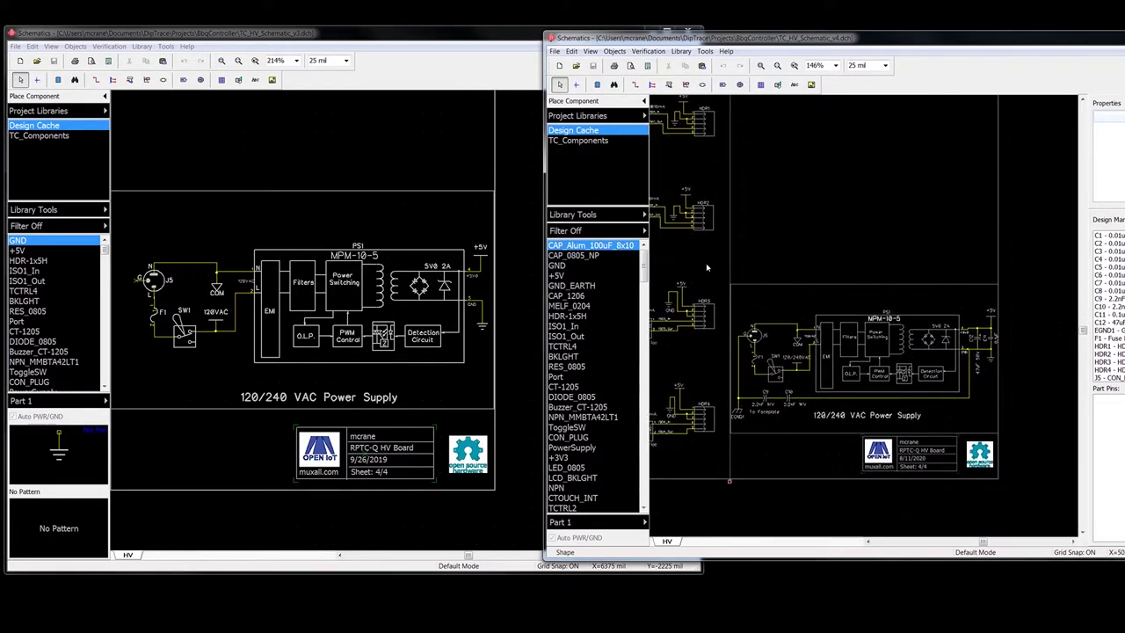
scroll(914, 391, up, 4)
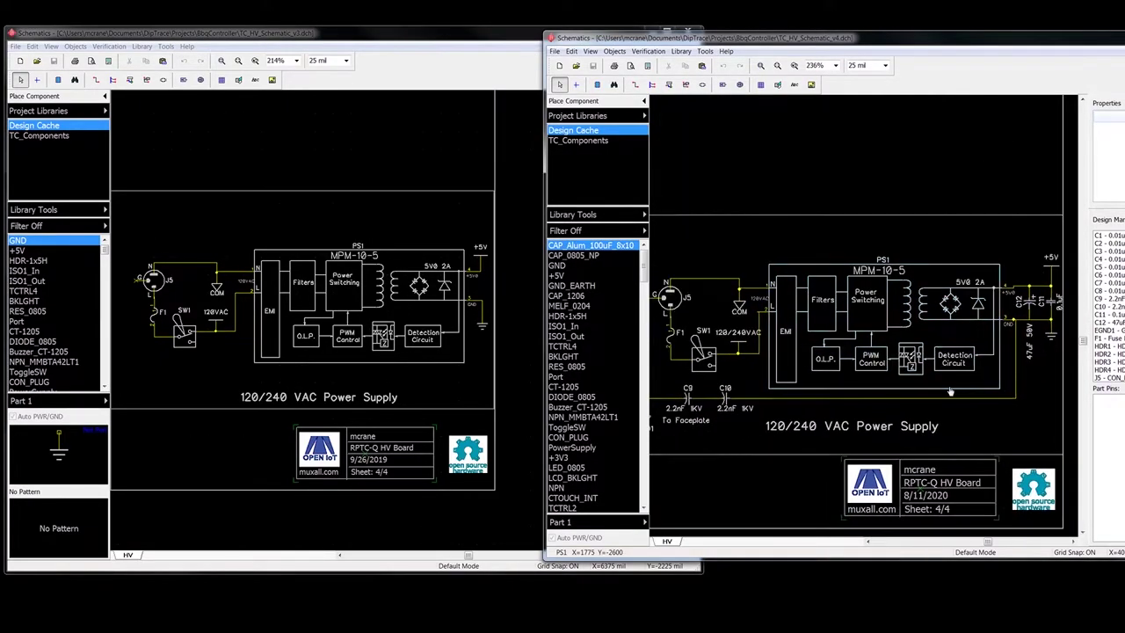
scroll(951, 391, up, 2)
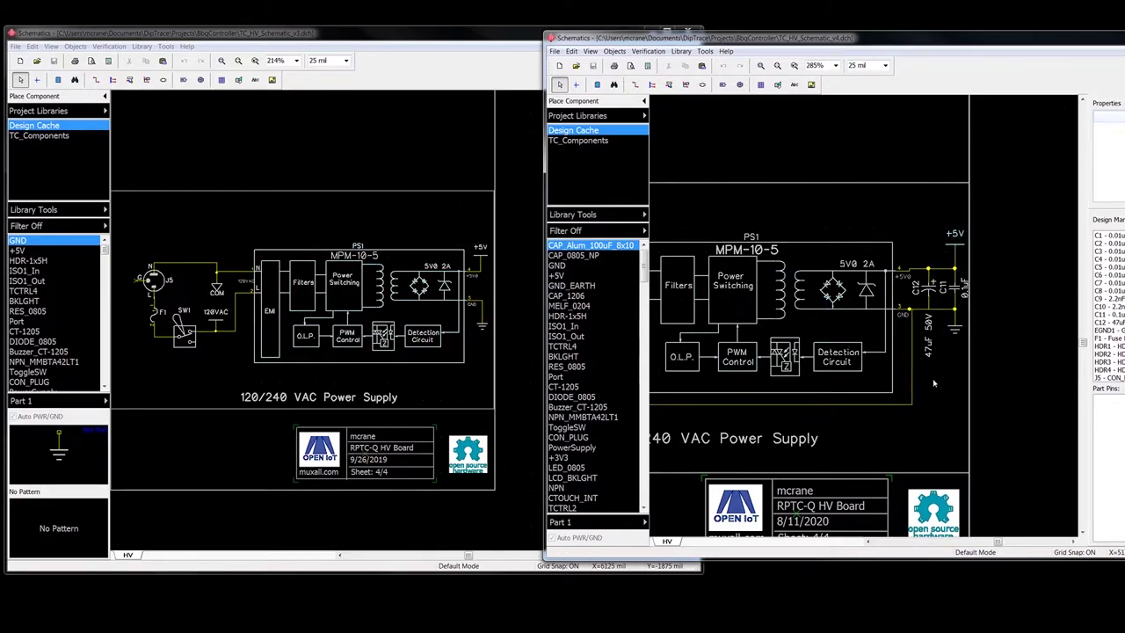
scroll(939, 378, down, 1)
scroll(964, 323, down, 1)
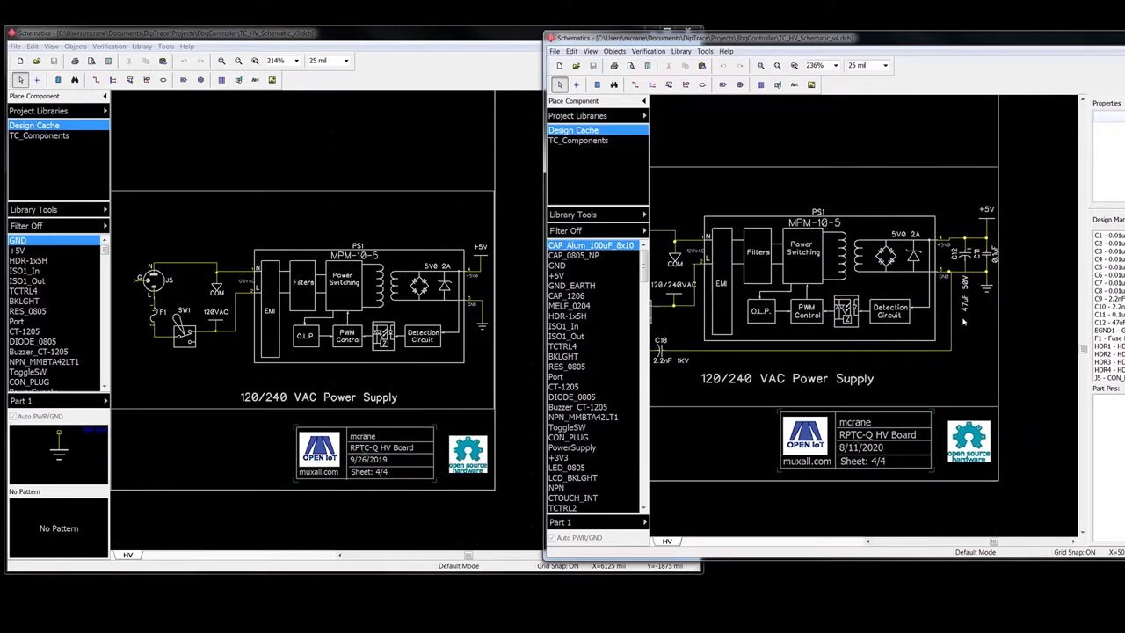
scroll(963, 323, up, 1)
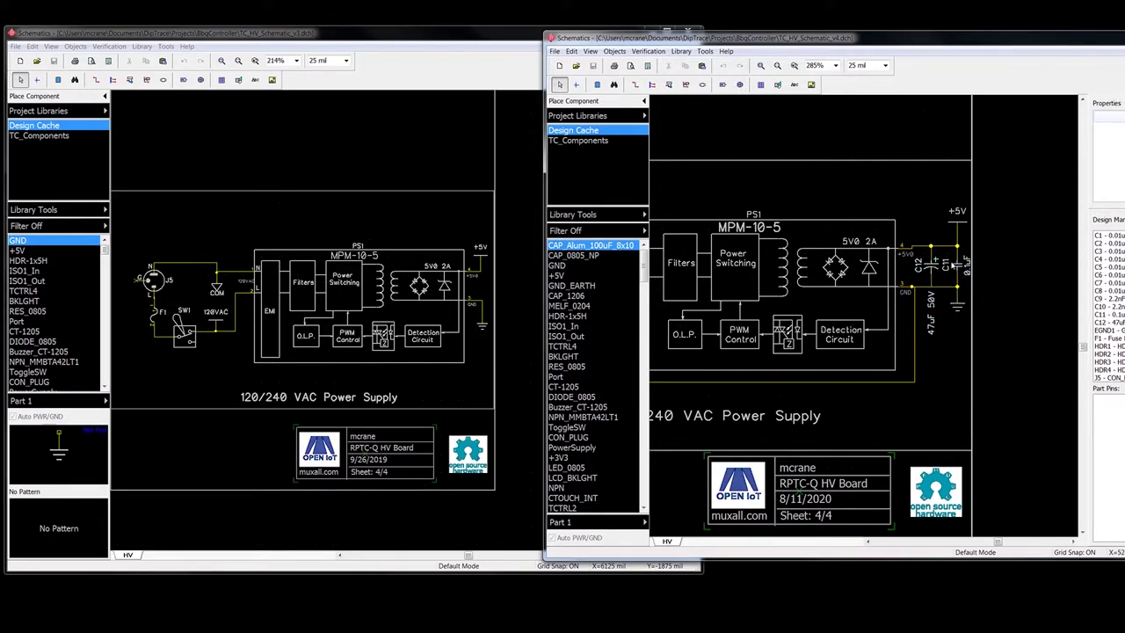
scroll(958, 299, down, 1)
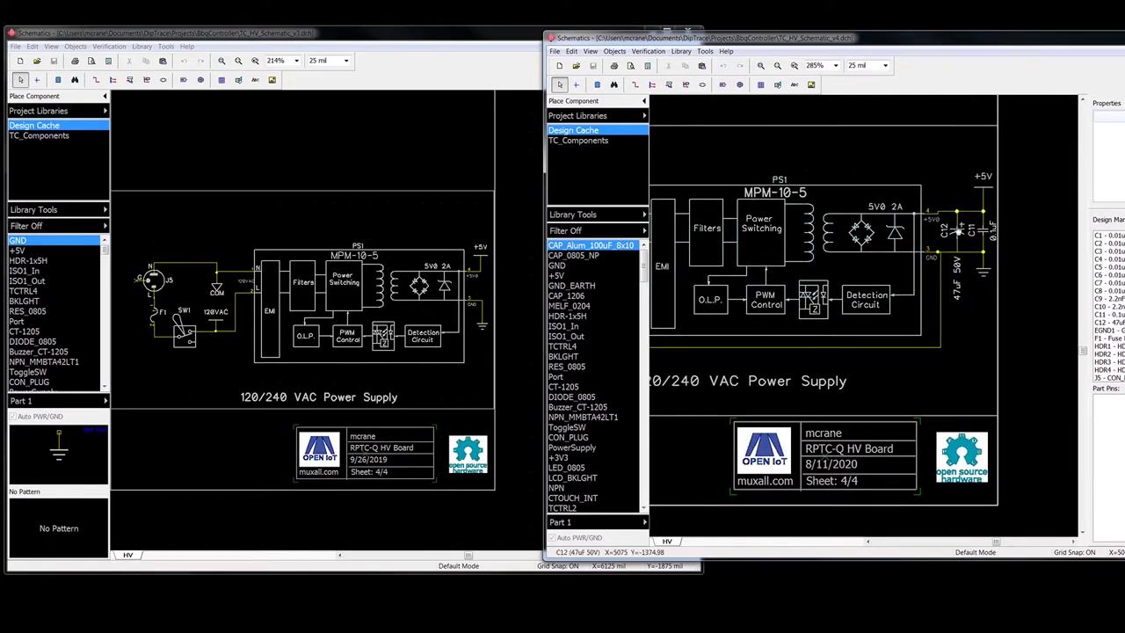
scroll(955, 361, down, 2)
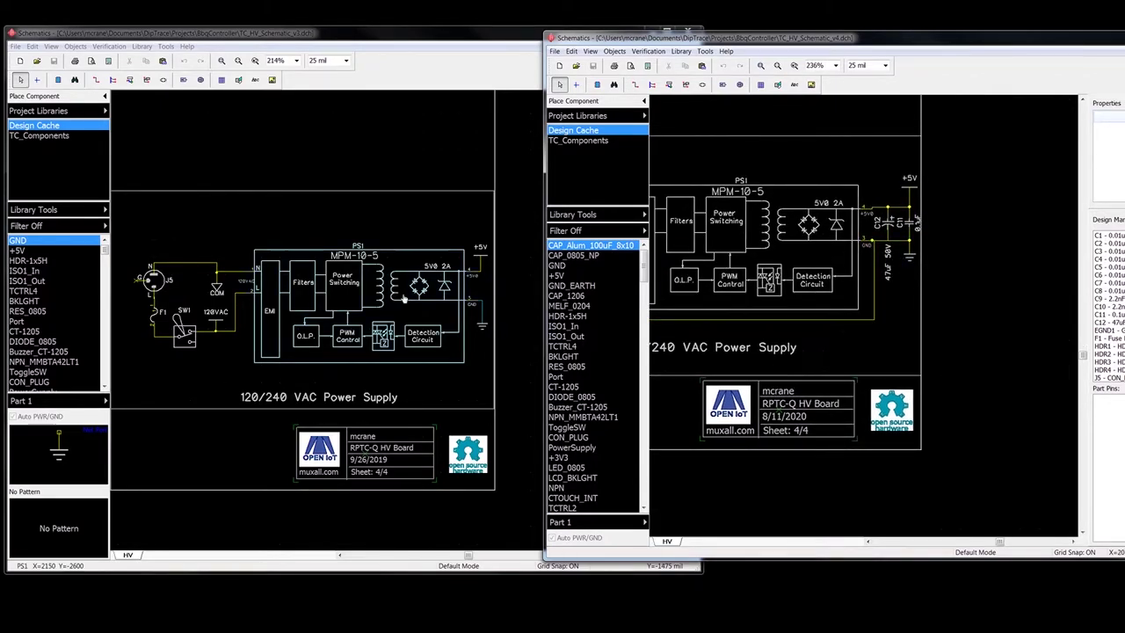
Compare the +5V and GND wiring of headers HDR1 to HDR4 between the v3 and v4 schematics.
click(478, 368)
scroll(288, 295, left, 5)
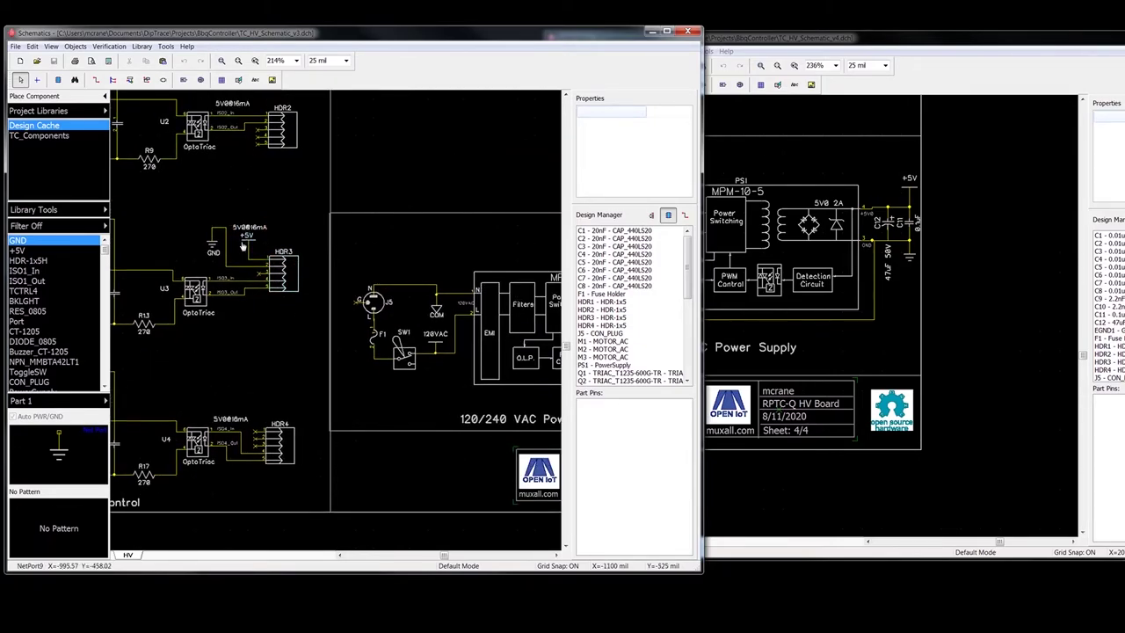
click(803, 348)
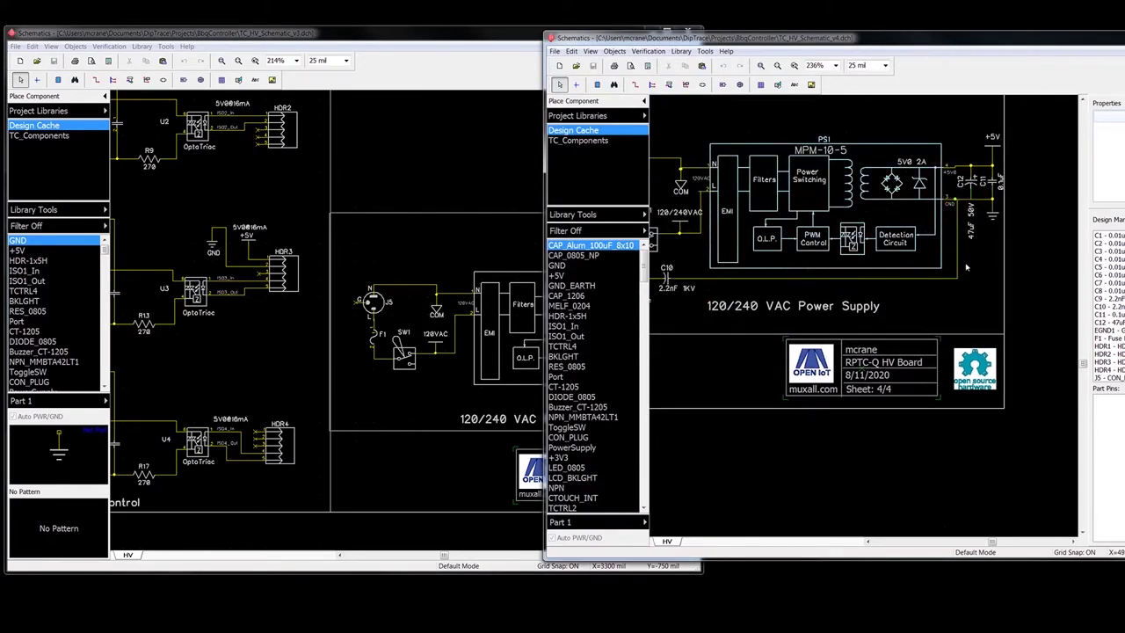
scroll(705, 321, down, 2)
scroll(717, 336, left, 3)
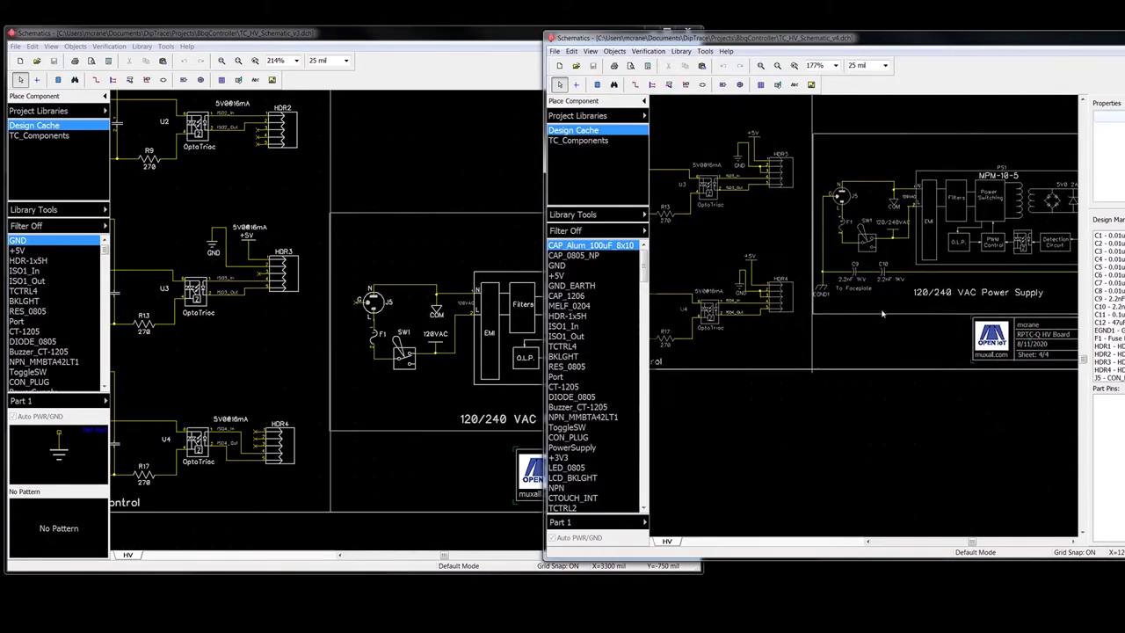
scroll(721, 325, up, 3)
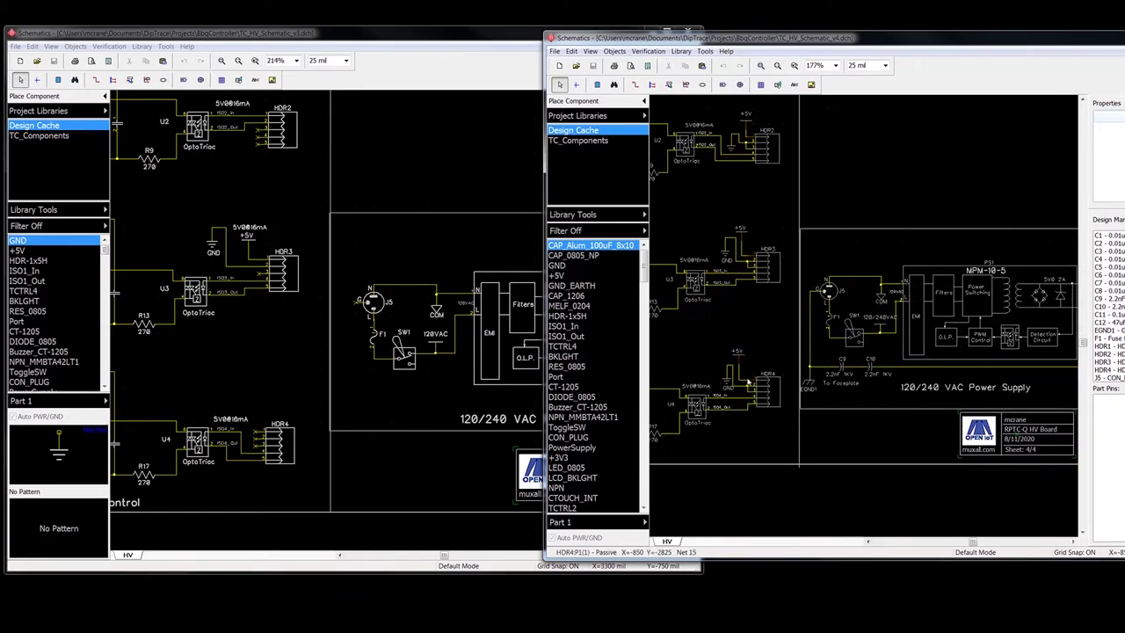
scroll(782, 229, up, 3)
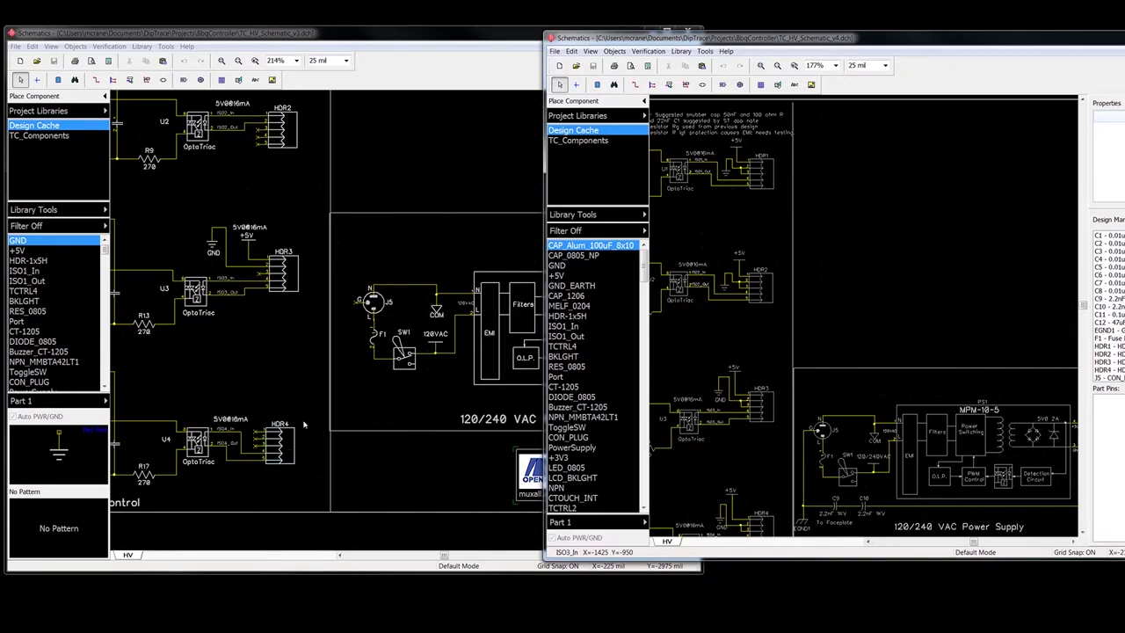
click(305, 466)
scroll(305, 466, up, 1)
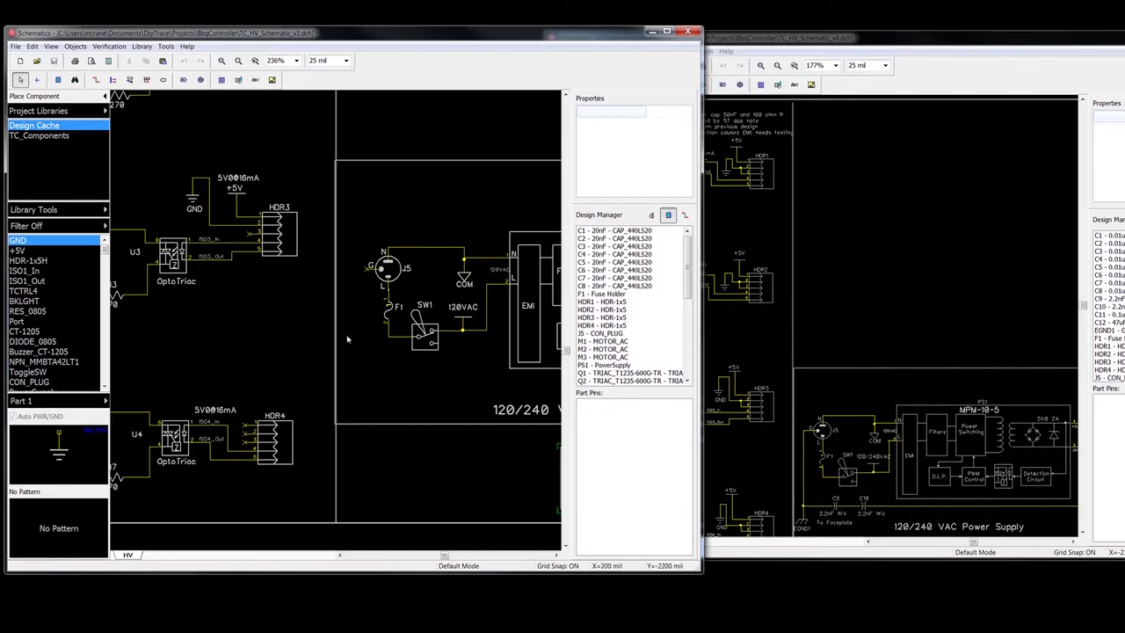
scroll(347, 340, down, 2)
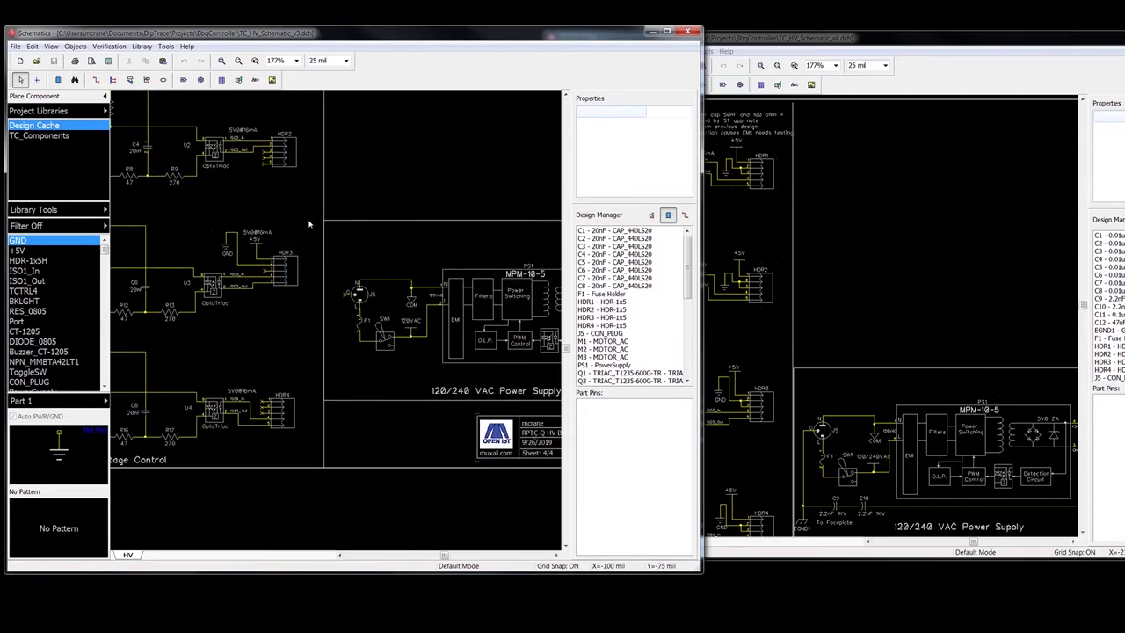
right_drag(290, 224, 294, 283)
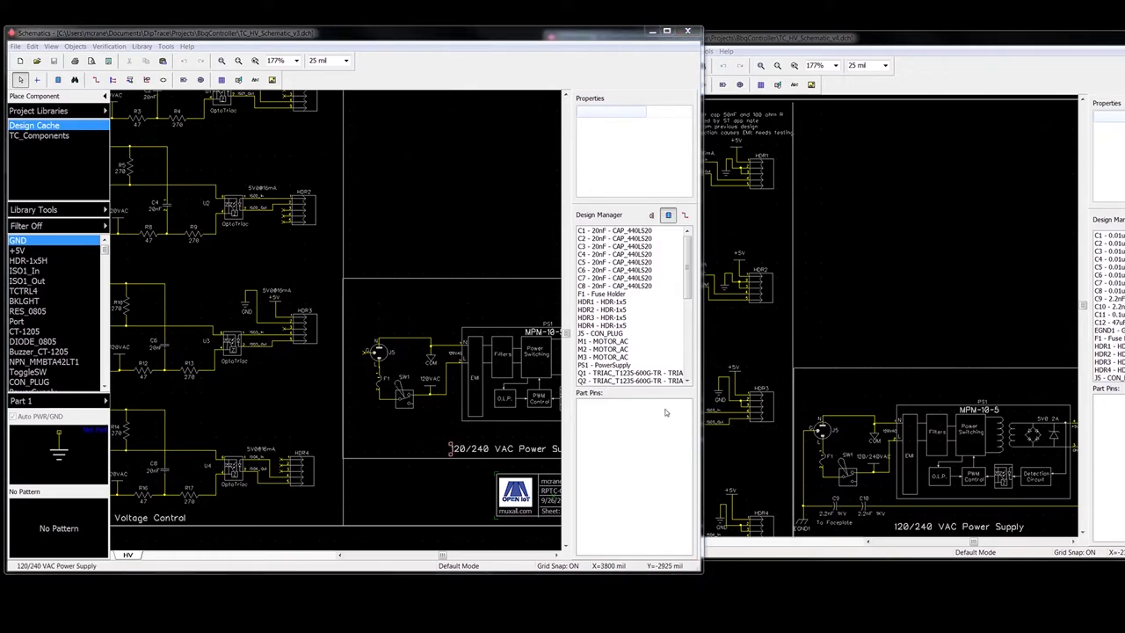
Inspect the v3 power supply circuit up close, from the J5 inlet to the PS1 output ground.
scroll(492, 299, up, 1)
scroll(501, 322, up, 3)
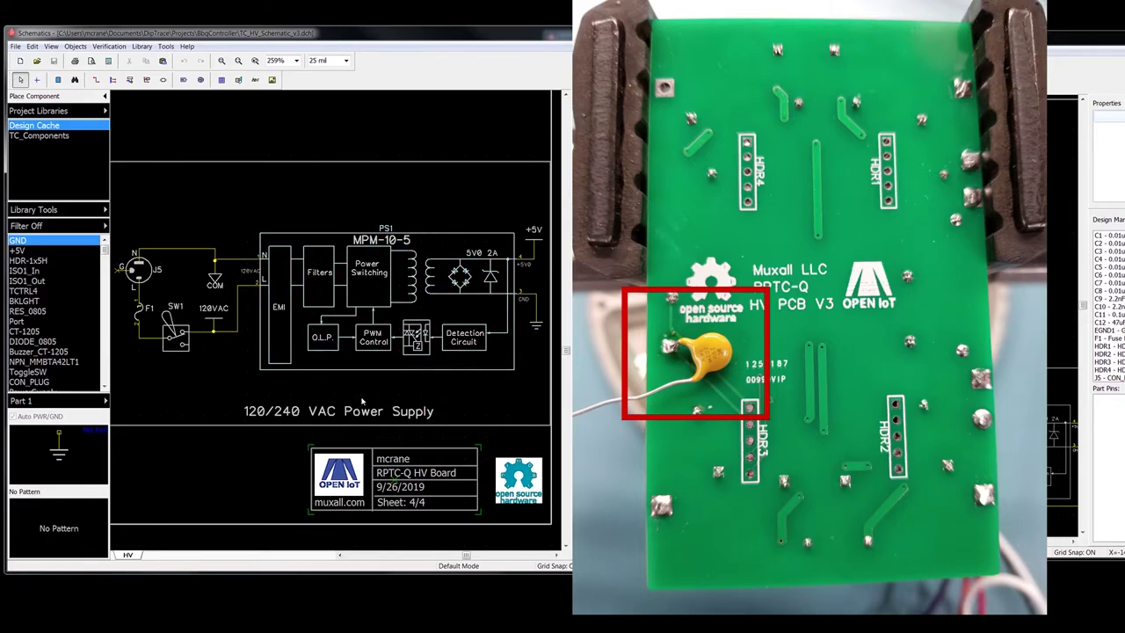
scroll(361, 404, down, 1)
scroll(391, 410, up, 1)
Examine capacitors C9 and C10 and the earth ground connection in the v4 power supply, comparing them with the v3 circuit.
click(925, 340)
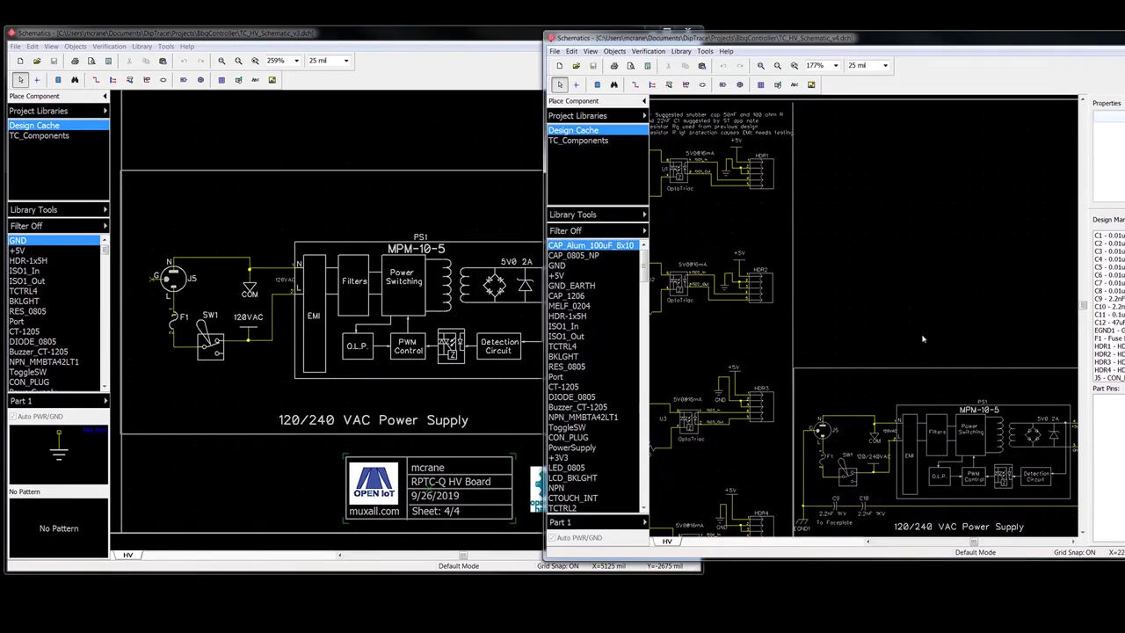
right_drag(861, 350, 783, 182)
scroll(783, 183, up, 1)
scroll(785, 352, up, 2)
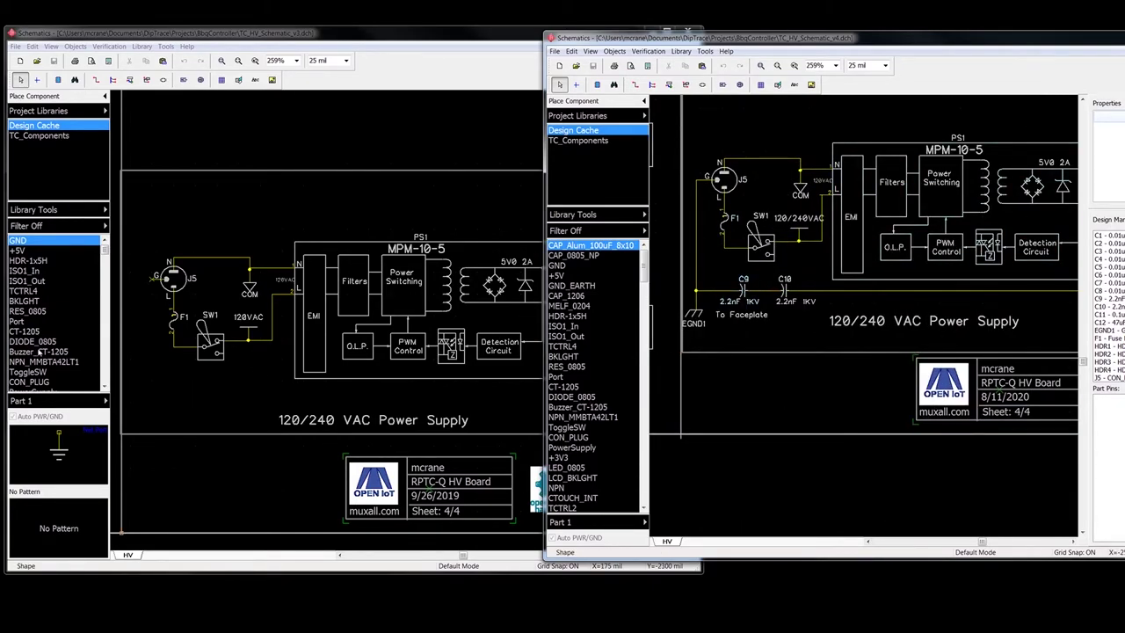
click(93, 335)
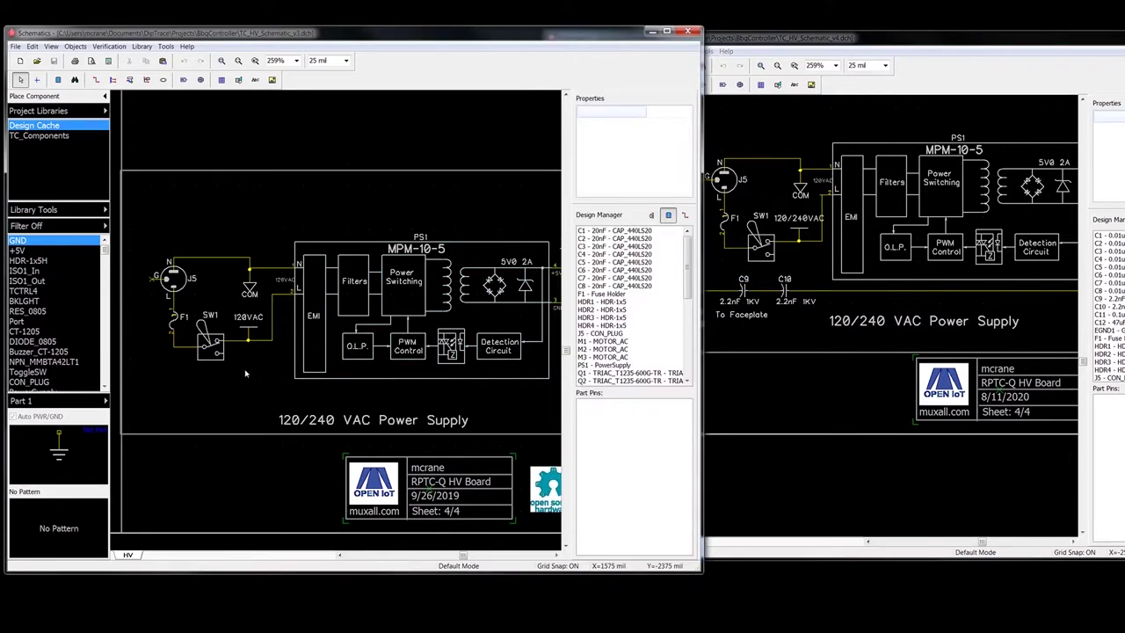
key(alt+Tab)
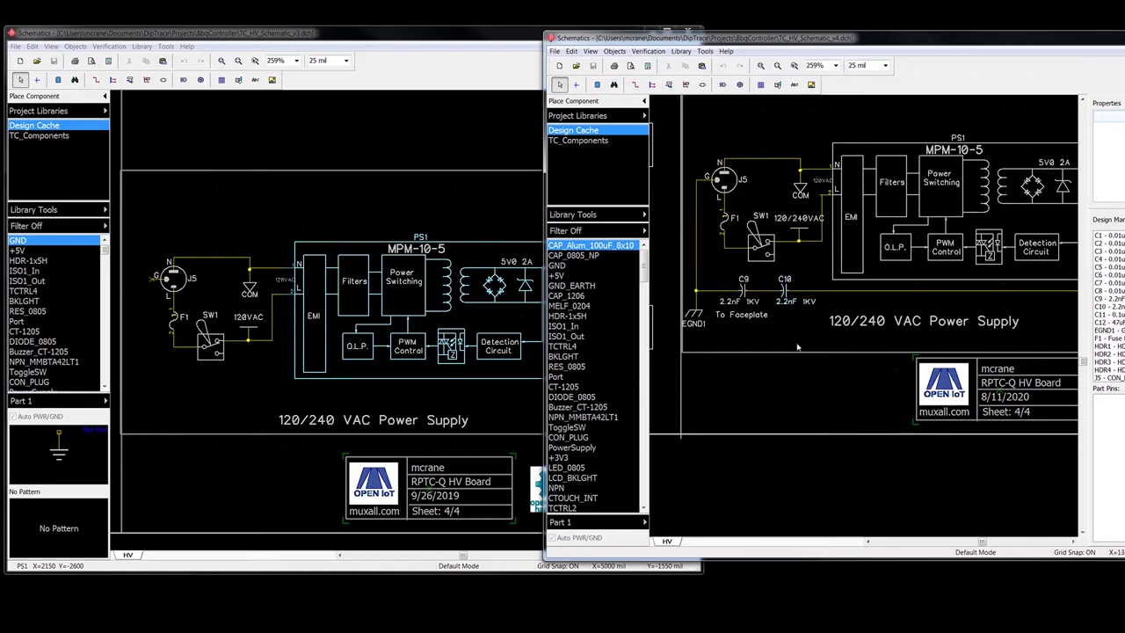
scroll(806, 334, down, 1)
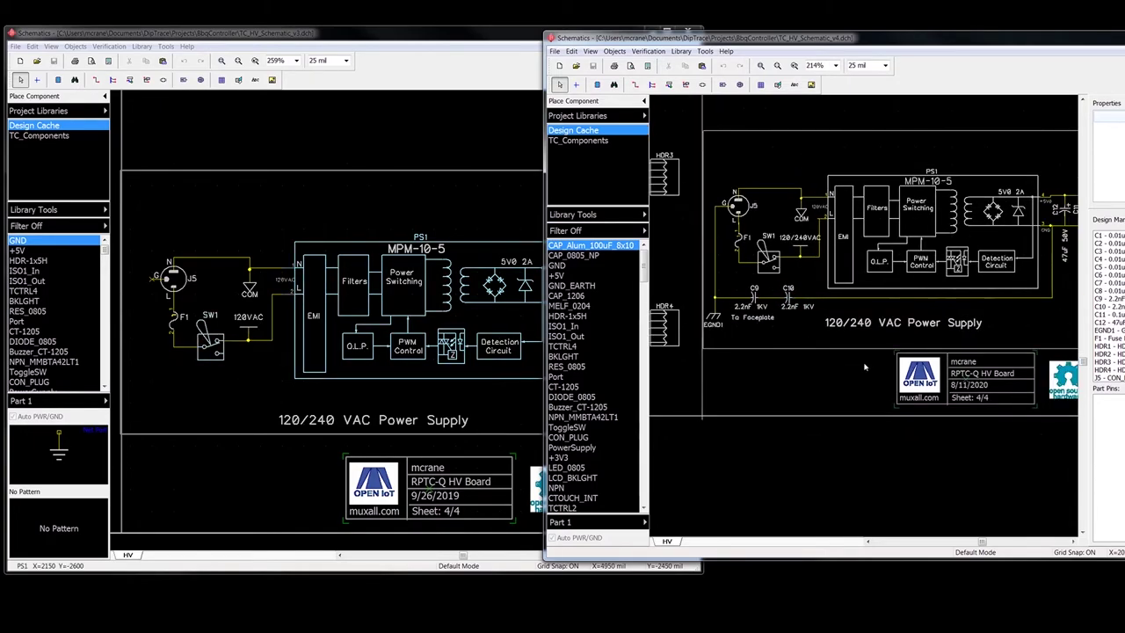
right_drag(880, 378, 854, 385)
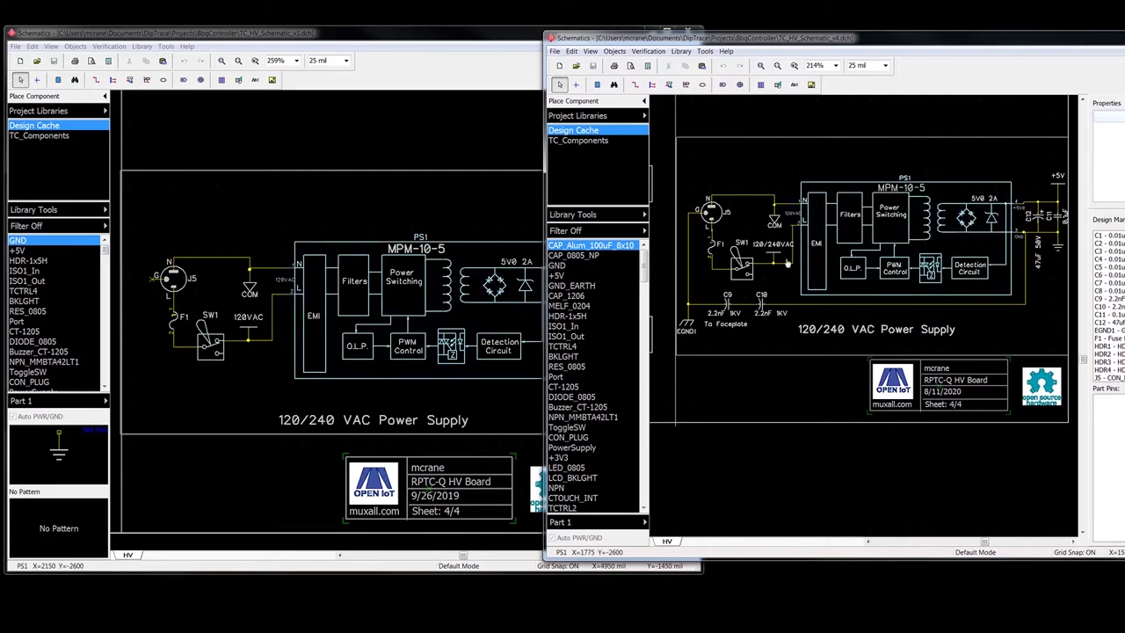
right_drag(716, 351, 746, 345)
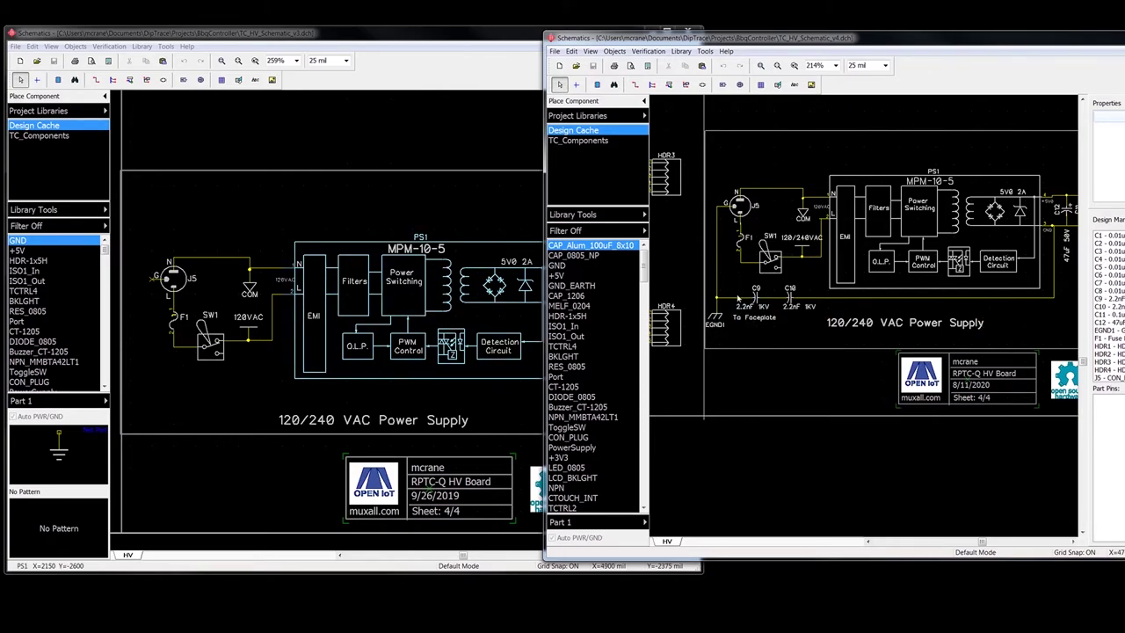
Examine the v4 power supply, including its 5 V output capacitors and EGND1 faceplate connection, within the wider sheet.
scroll(743, 340, right, 3)
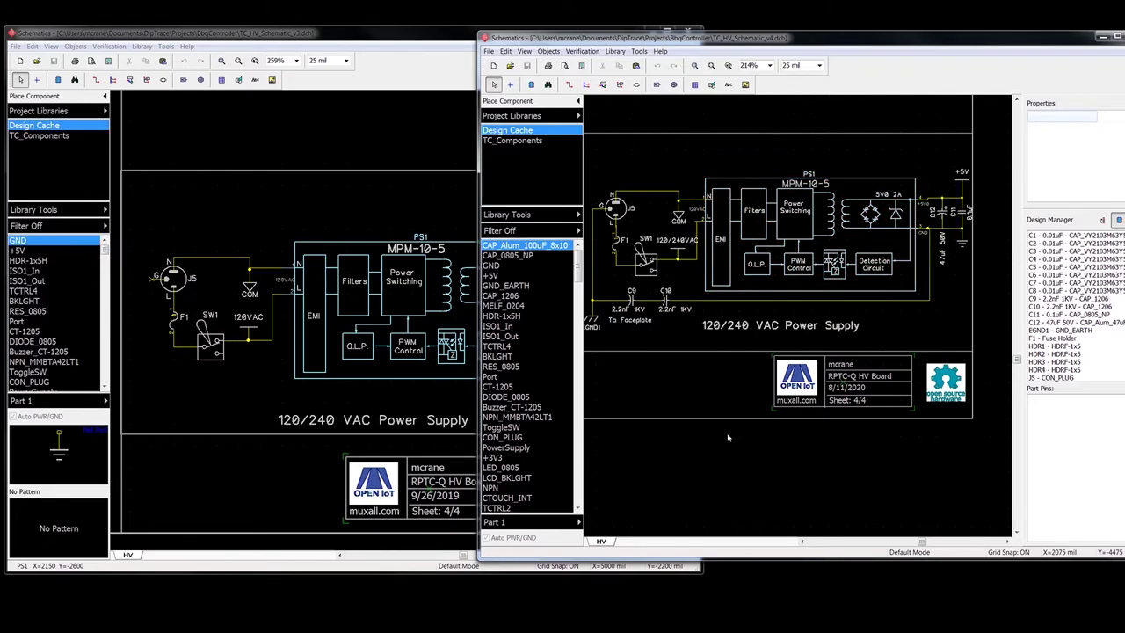
scroll(670, 427, down, 1)
scroll(665, 434, left, 2)
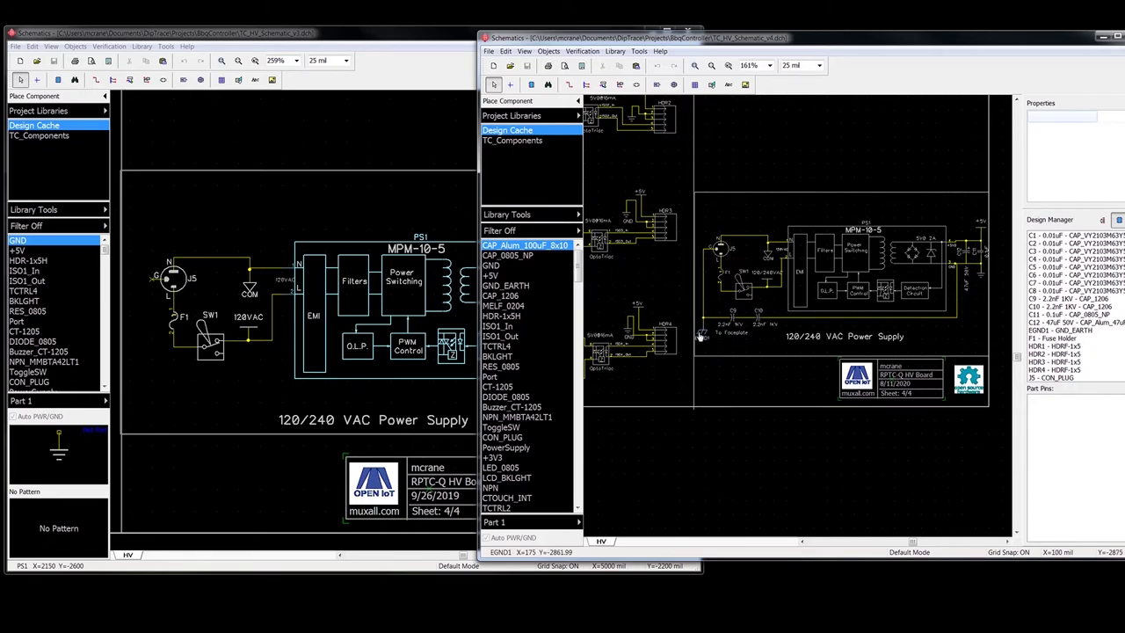
scroll(773, 387, down, 1)
scroll(797, 396, left, 1)
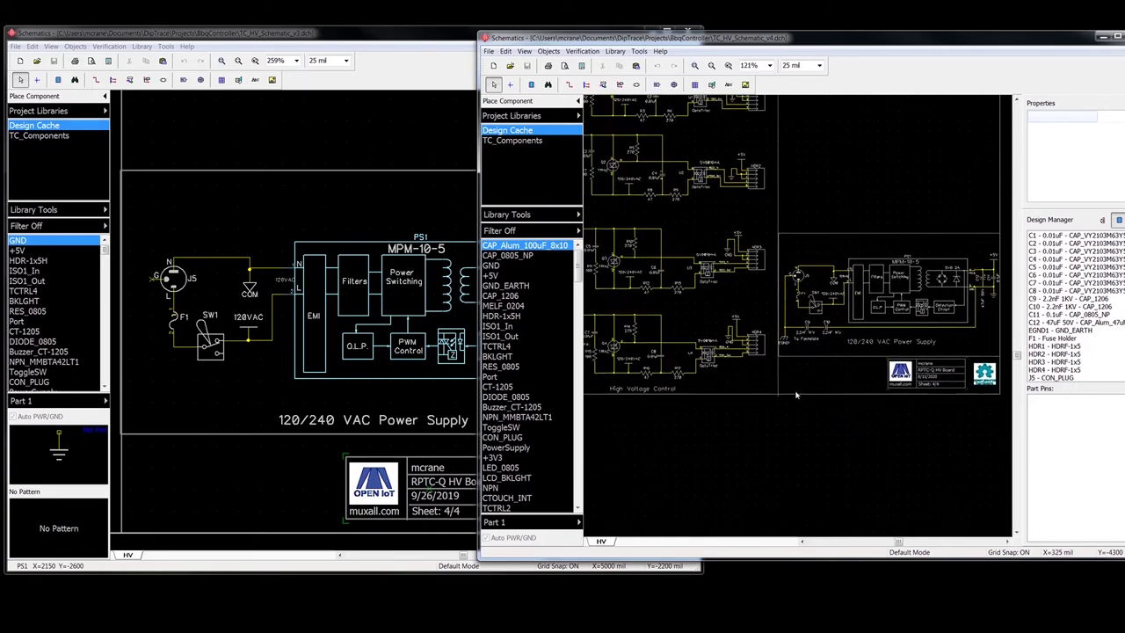
scroll(796, 395, up, 2)
scroll(797, 395, right, 2)
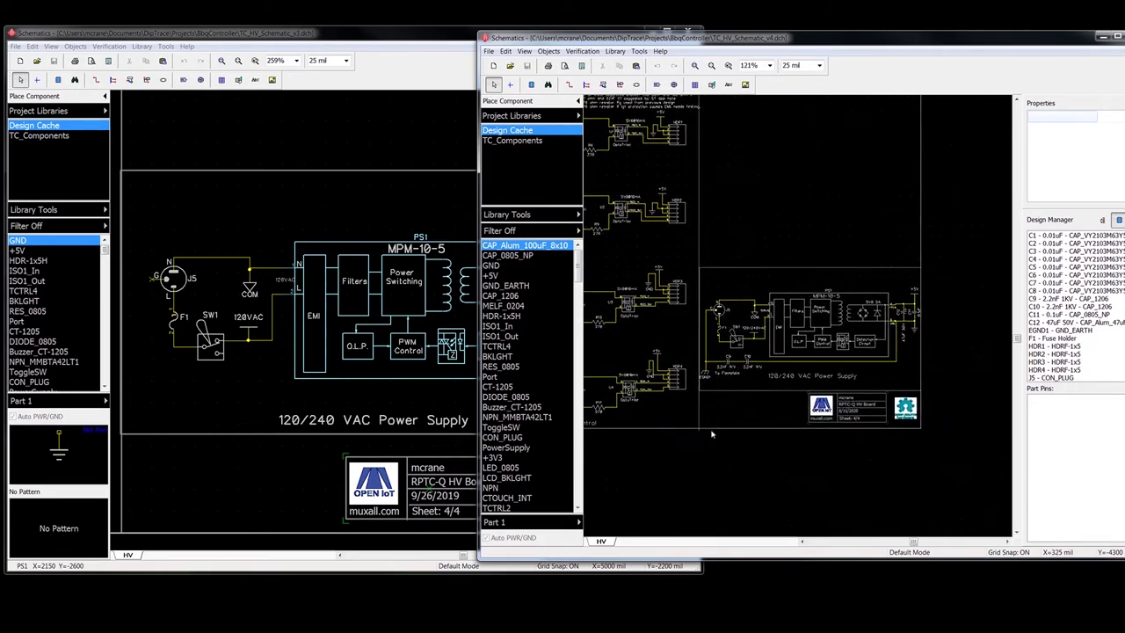
Compare the v3 and v4 120/240 VAC power supply sections, including the neighbouring headers HDR2 to HDR4 in v4.
click(321, 436)
scroll(254, 415, down, 2)
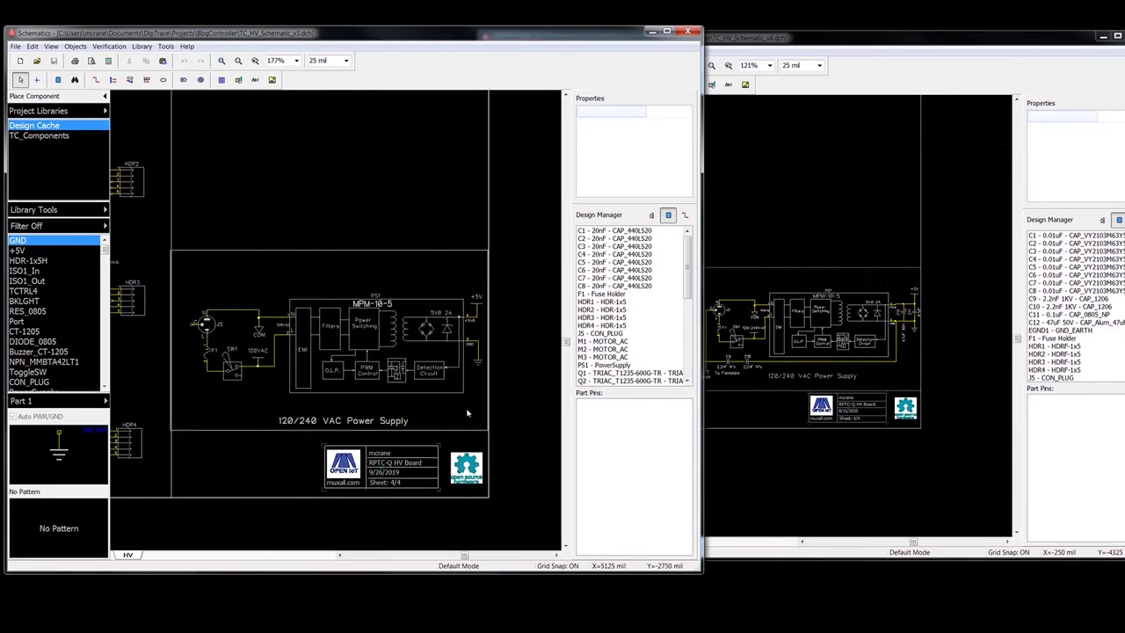
click(743, 424)
scroll(782, 402, up, 2)
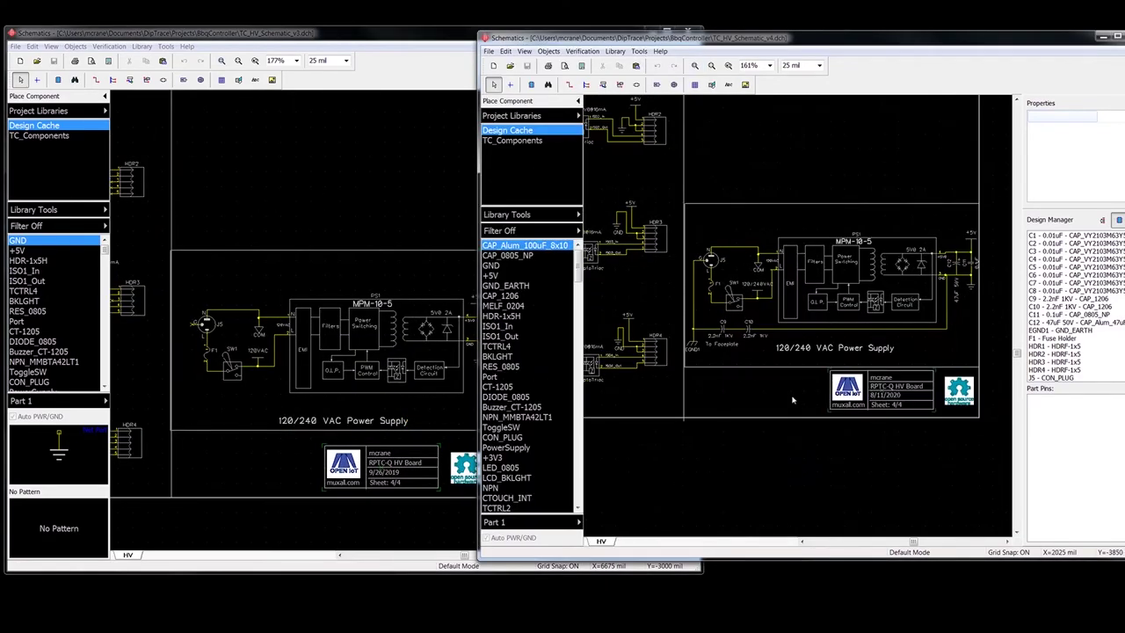
key(Left)
key(Up)
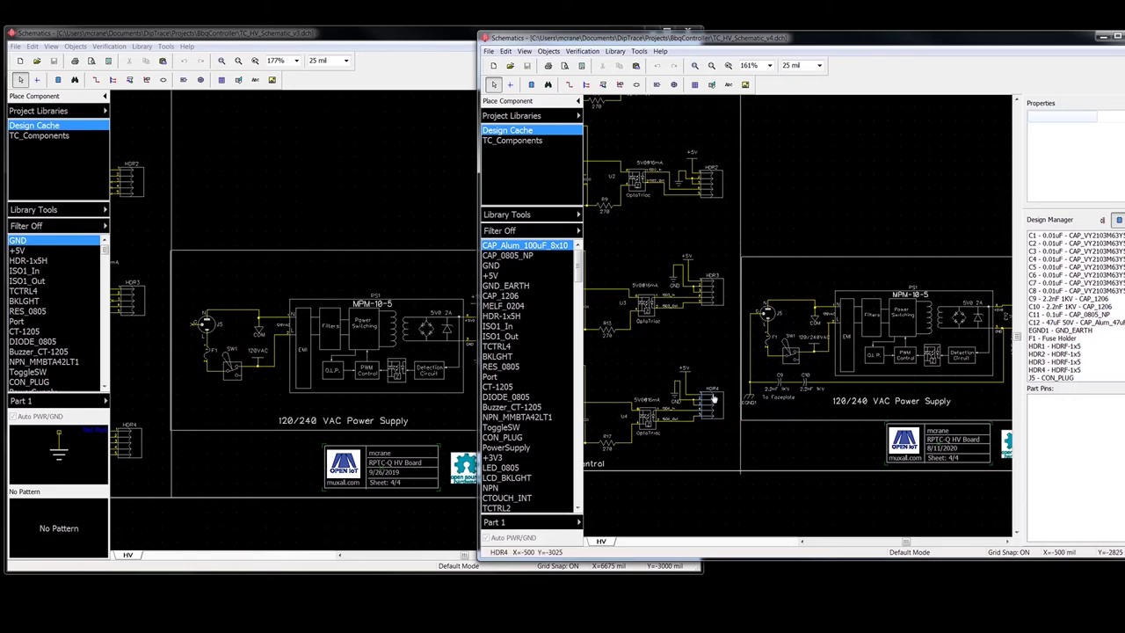
scroll(785, 426, down, 1)
middle_drag(788, 440, 739, 383)
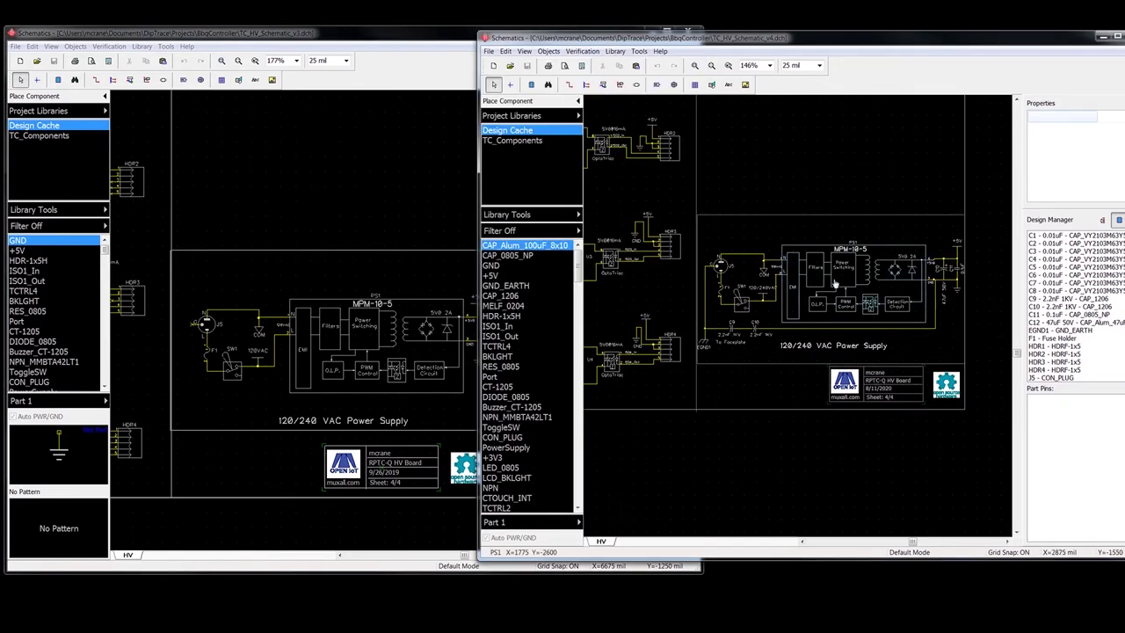
Review all four High Voltage Control circuits in the v4 schematic, from the loads to headers HDR1 to HDR4.
click(714, 414)
scroll(622, 301, left, 5)
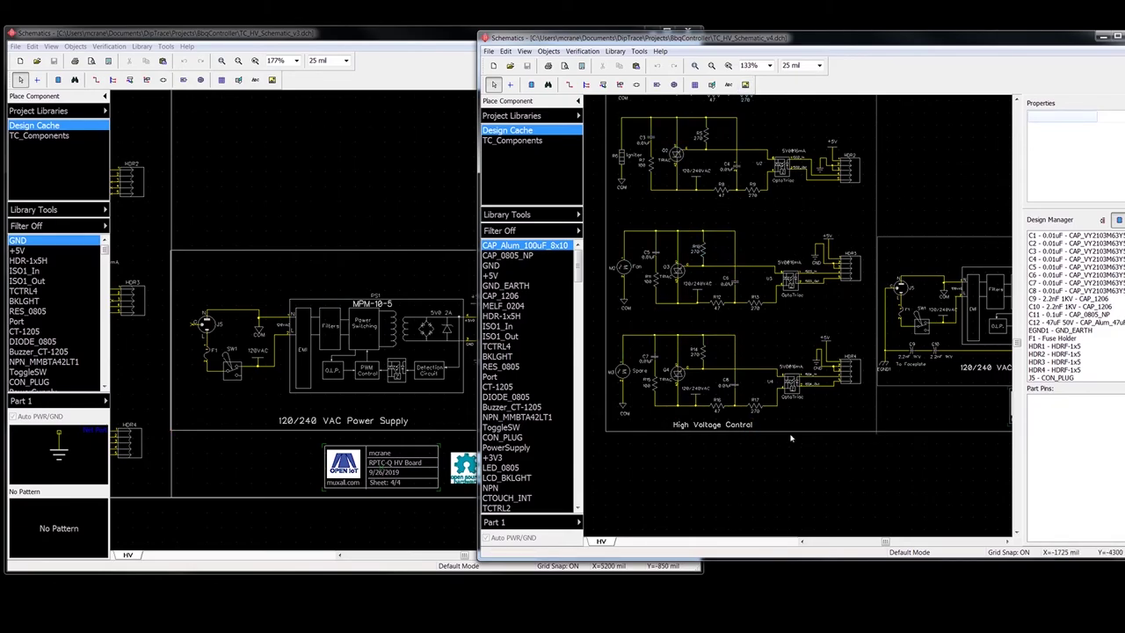
scroll(790, 438, down, 2)
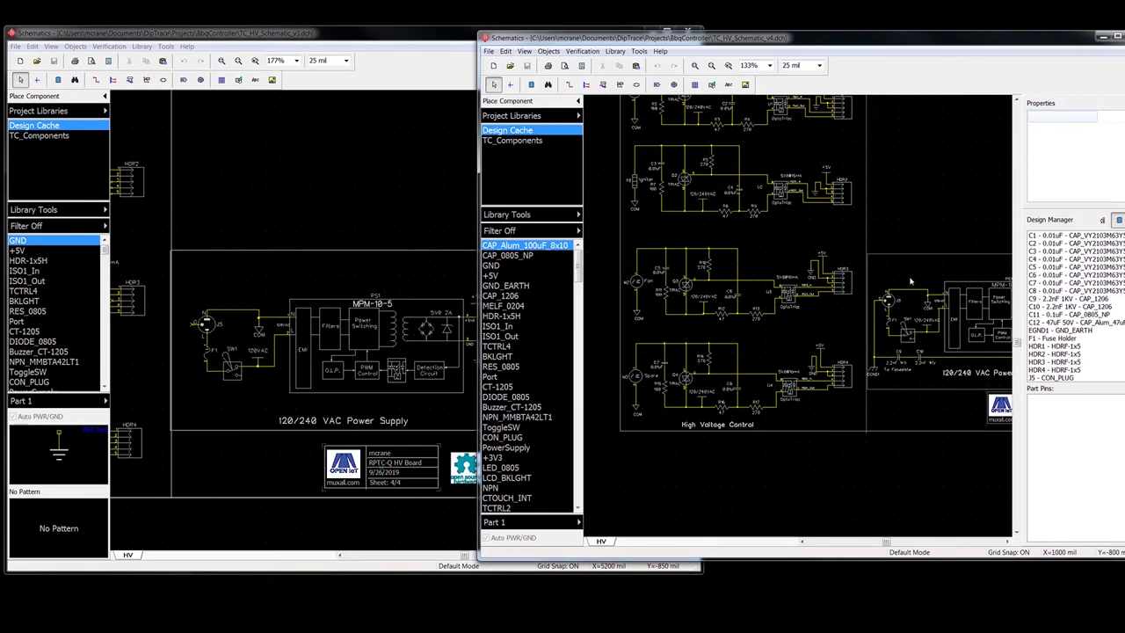
right_drag(900, 212, 885, 289)
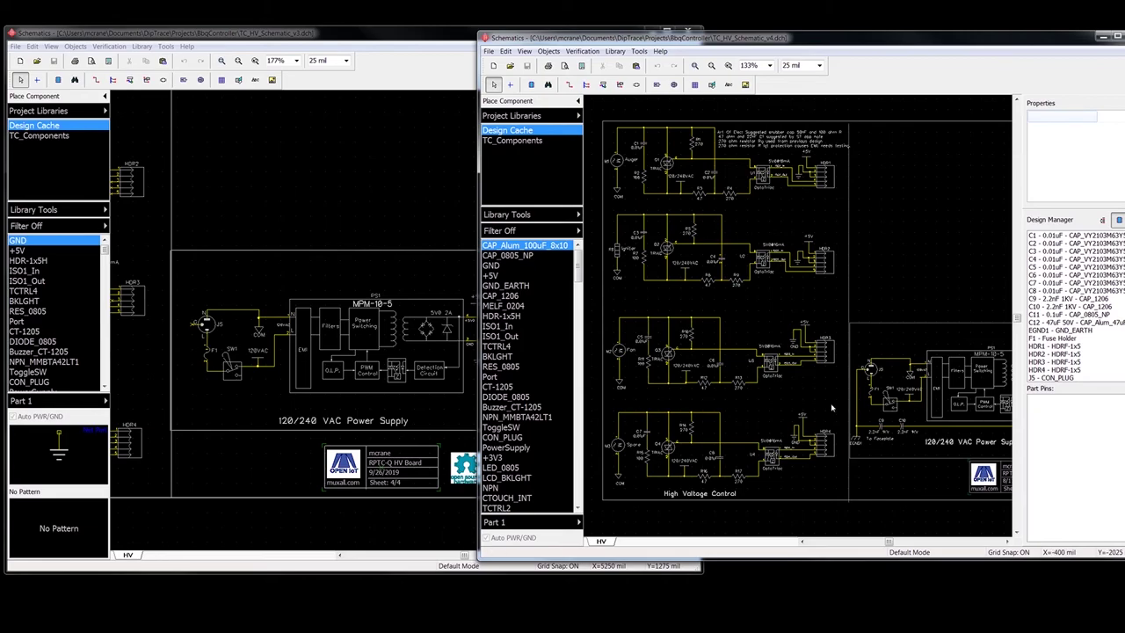
Compare the complete power supply circuits of v3 and v4 side by side, from inlet J5 to the +5V output.
scroll(831, 407, up, 2)
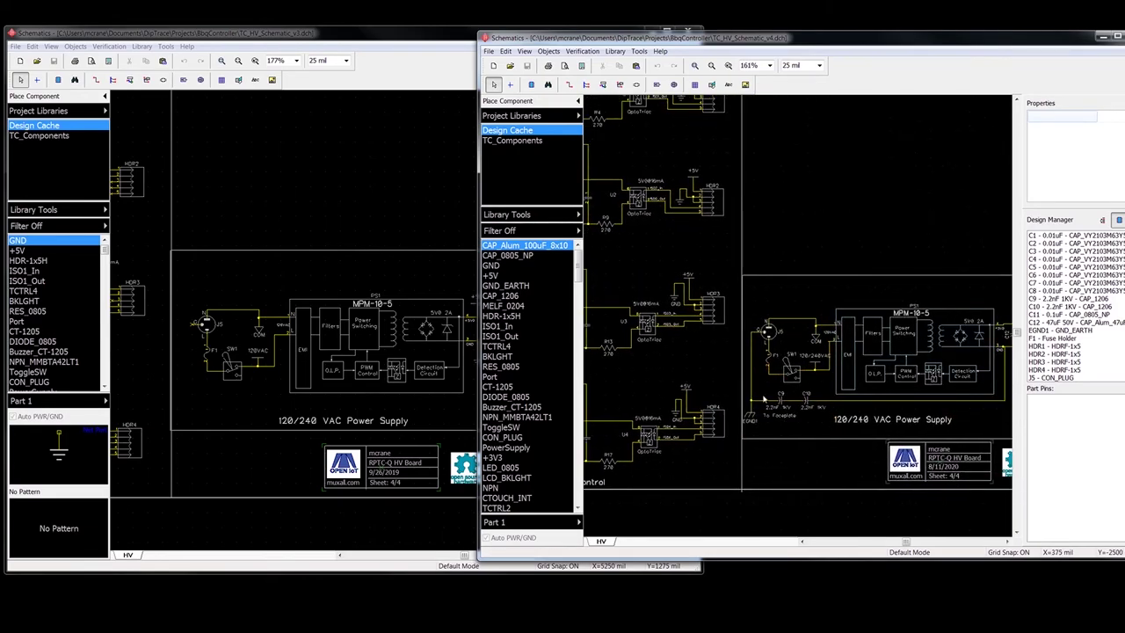
middle_drag(834, 473, 706, 462)
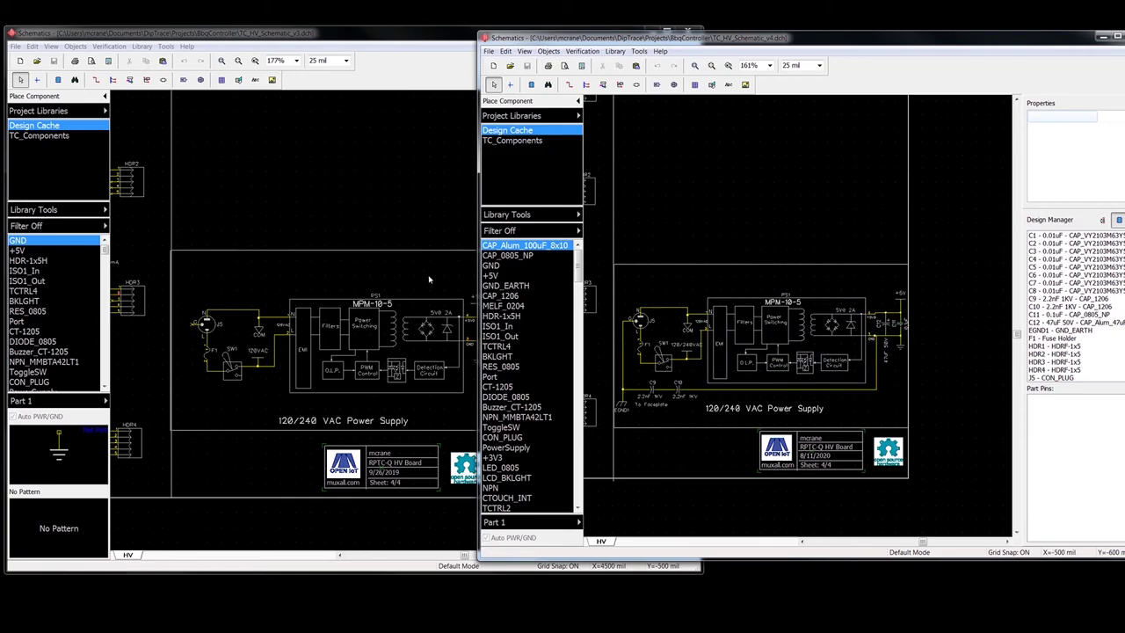
right_drag(429, 279, 478, 282)
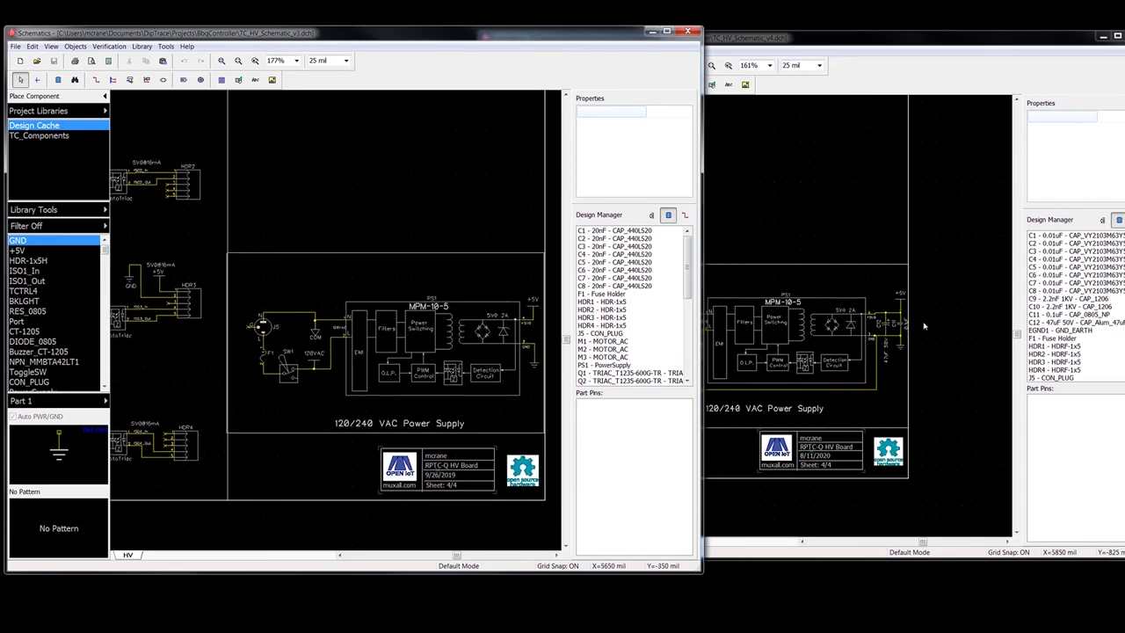